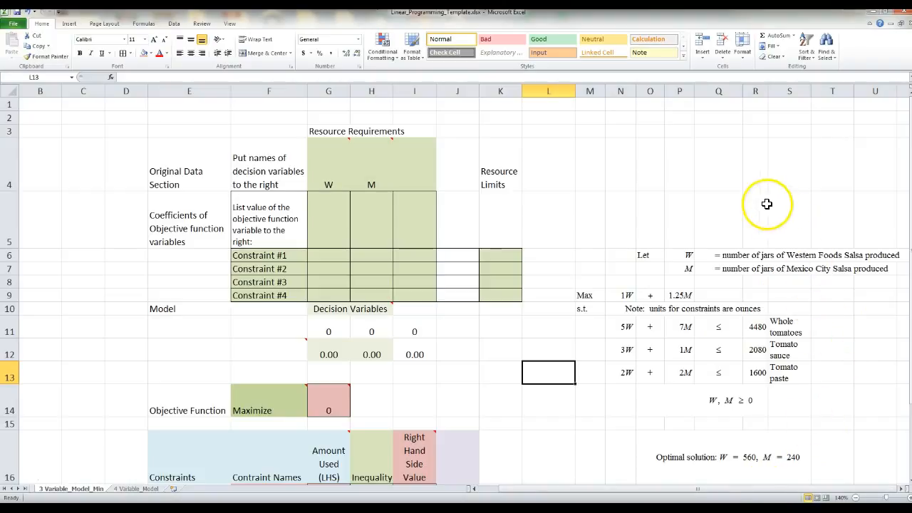
{"action": "left_click_drag", "start_coordinate": [552, 255], "coordinate": [575, 356]}
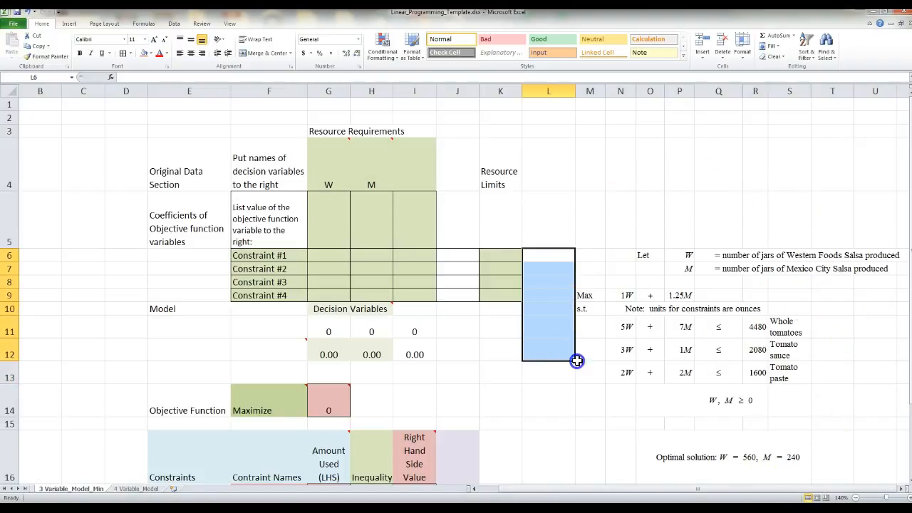
{"action": "left_click", "coordinate": [617, 238]}
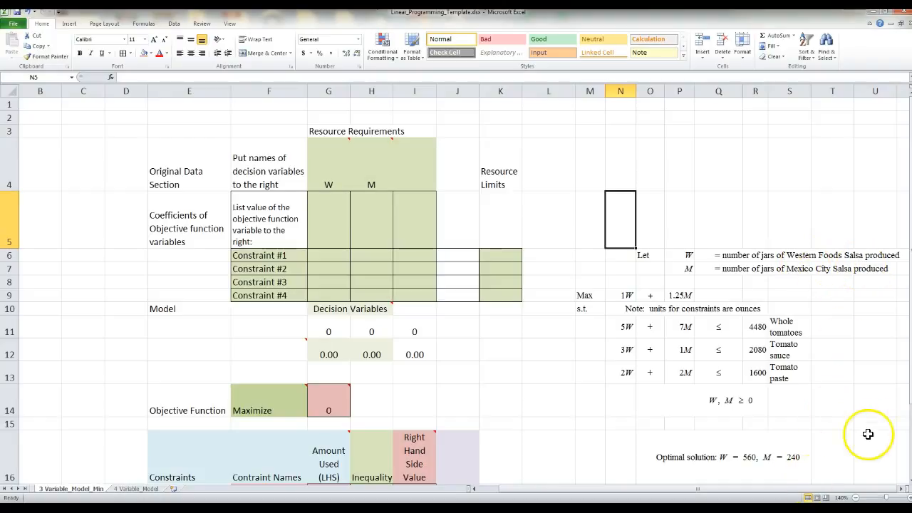
{"action": "left_click", "coordinate": [885, 320]}
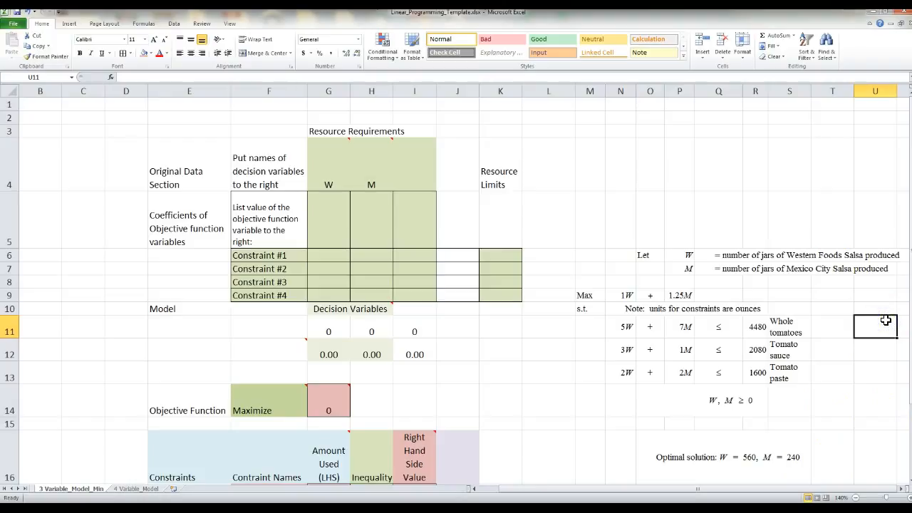
{"action": "key", "text": "Right"}
{"action": "key", "text": "Right"}
{"action": "key", "text": "Right"}
{"action": "key", "text": "Right"}
{"action": "key", "text": "Right"}
{"action": "key", "text": "Right"}
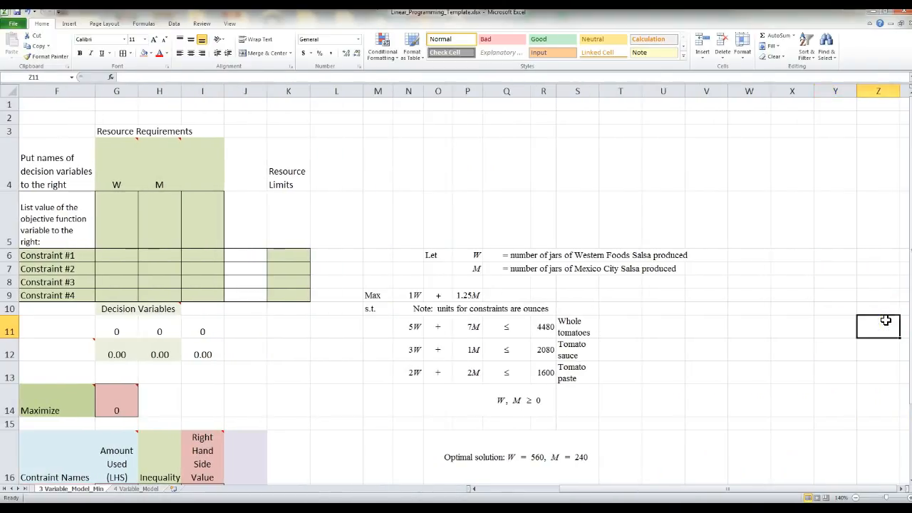
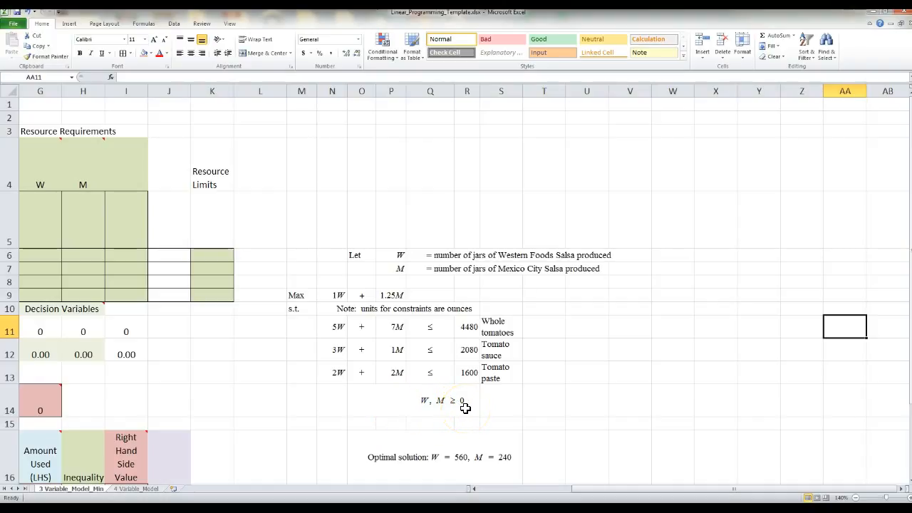
Add a new comment to cell AA11 from the Review tab
{"action": "scroll", "coordinate": [541, 397], "scroll_direction": "down", "scroll_amount": 1}
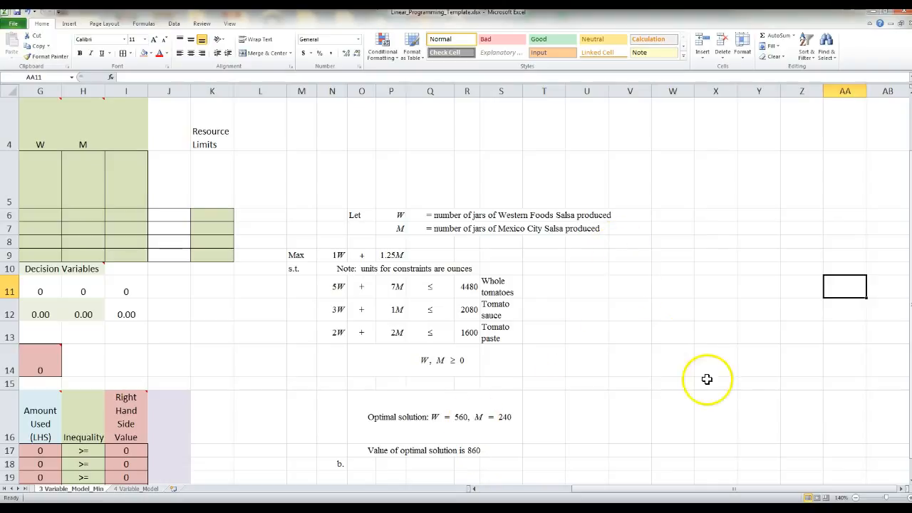
{"action": "left_click_drag", "start_coordinate": [805, 494], "coordinate": [715, 500]}
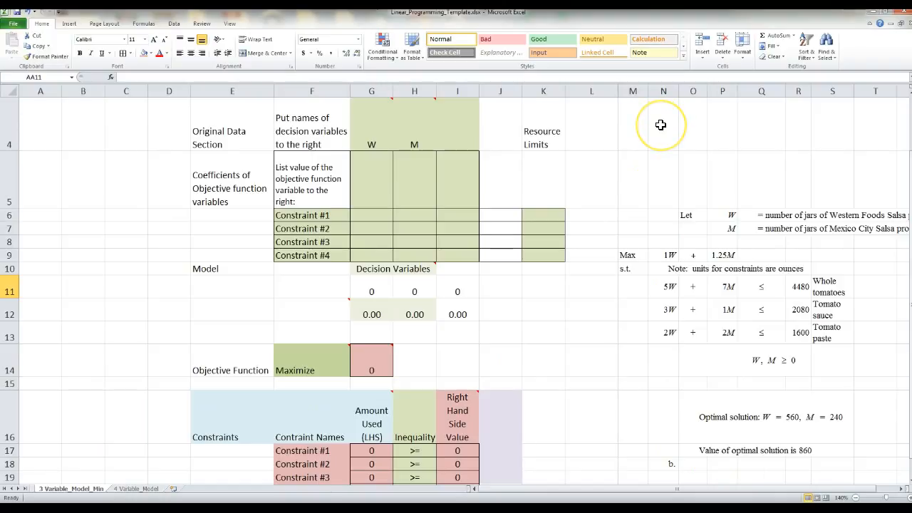
{"action": "scroll", "coordinate": [641, 145], "scroll_direction": "up", "scroll_amount": 1}
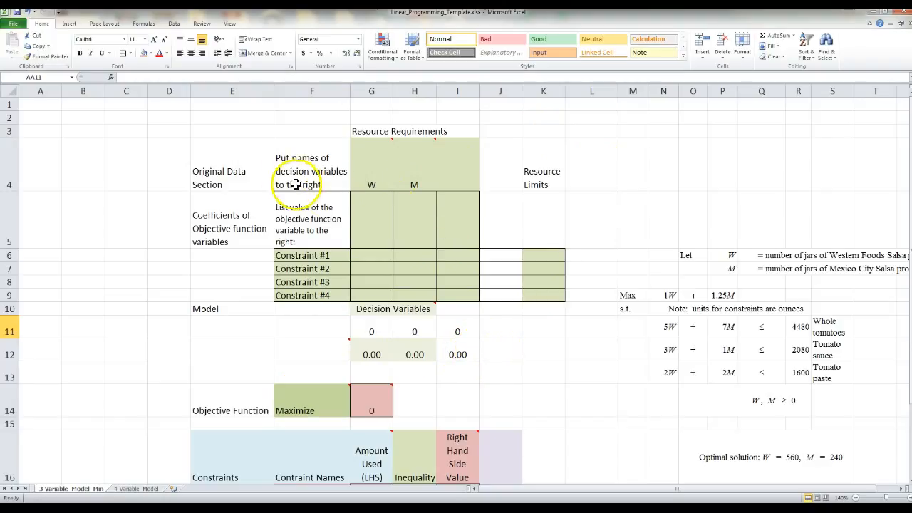
{"action": "mouse_move", "coordinate": [366, 173]}
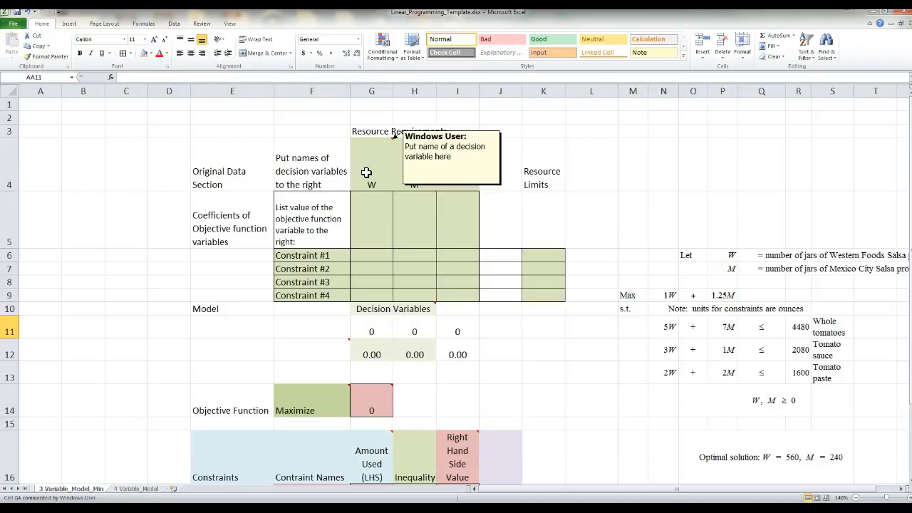
{"action": "mouse_move", "coordinate": [423, 153]}
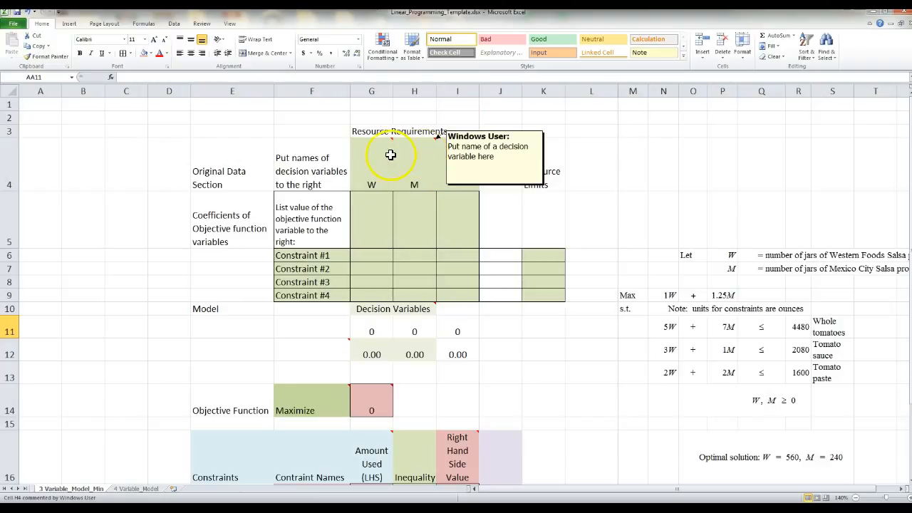
{"action": "mouse_move", "coordinate": [393, 157]}
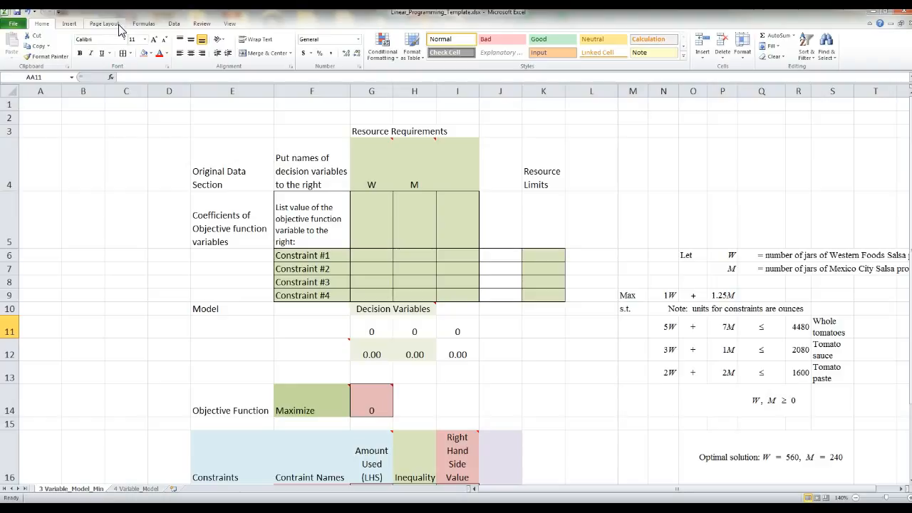
{"action": "left_click", "coordinate": [202, 26]}
{"action": "left_click", "coordinate": [202, 26]}
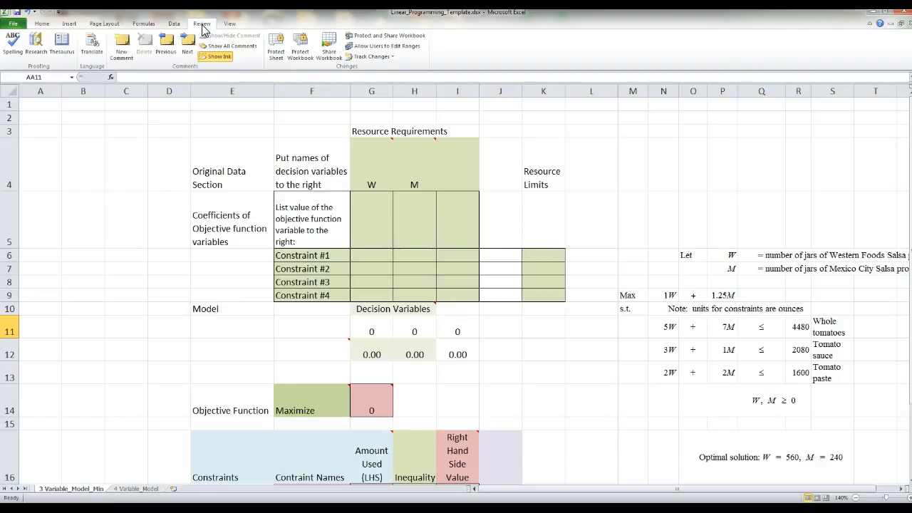
{"action": "left_click", "coordinate": [132, 52]}
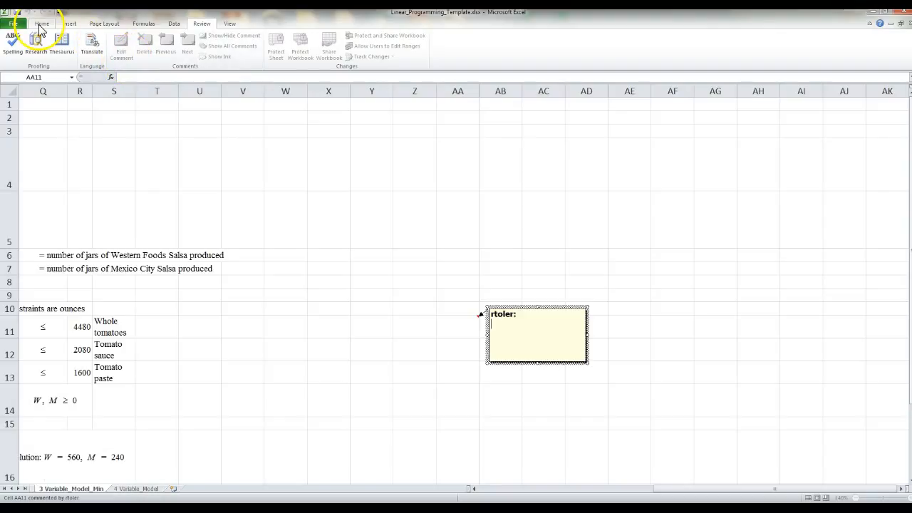
Leave the comment empty, return to the Home tab and scroll back toward column A
{"action": "key", "text": "Escape"}
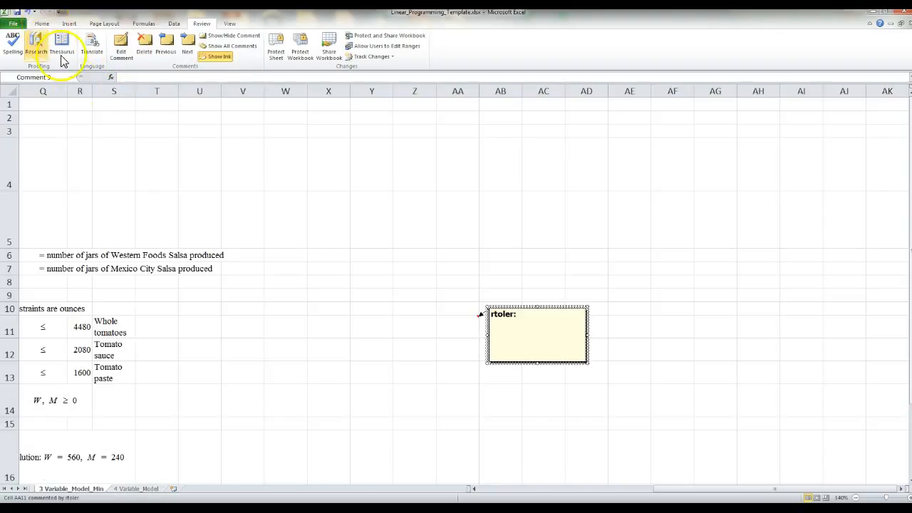
{"action": "left_click", "coordinate": [119, 142]}
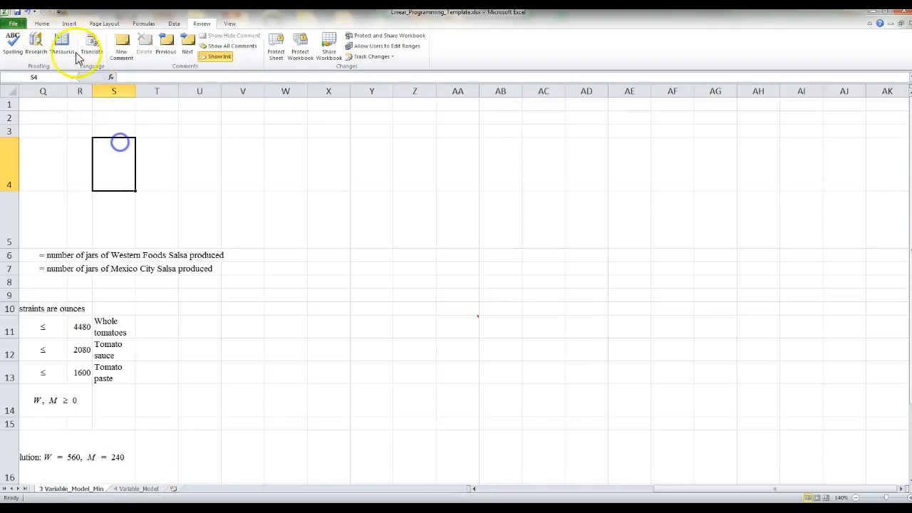
{"action": "left_click", "coordinate": [40, 24]}
{"action": "left_click_drag", "start_coordinate": [681, 492], "coordinate": [509, 495]}
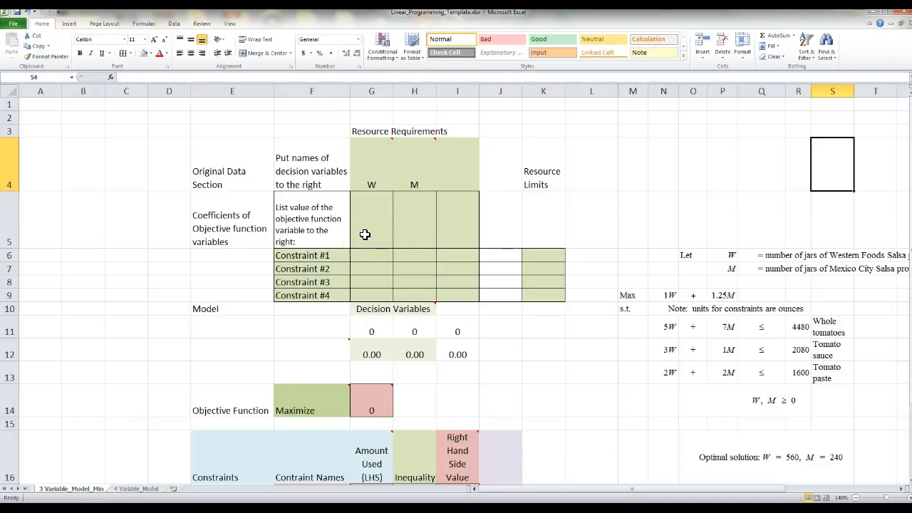
{"action": "left_click_drag", "start_coordinate": [376, 188], "coordinate": [452, 167]}
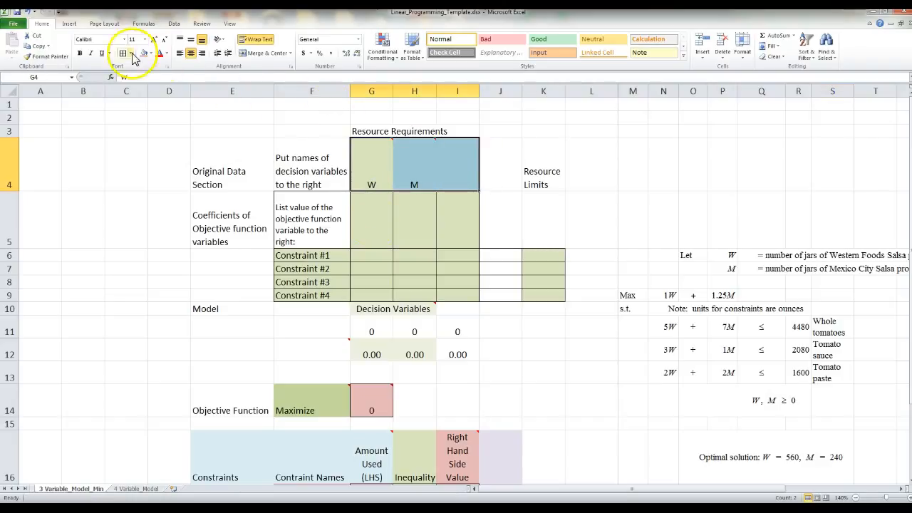
{"action": "left_click", "coordinate": [554, 240]}
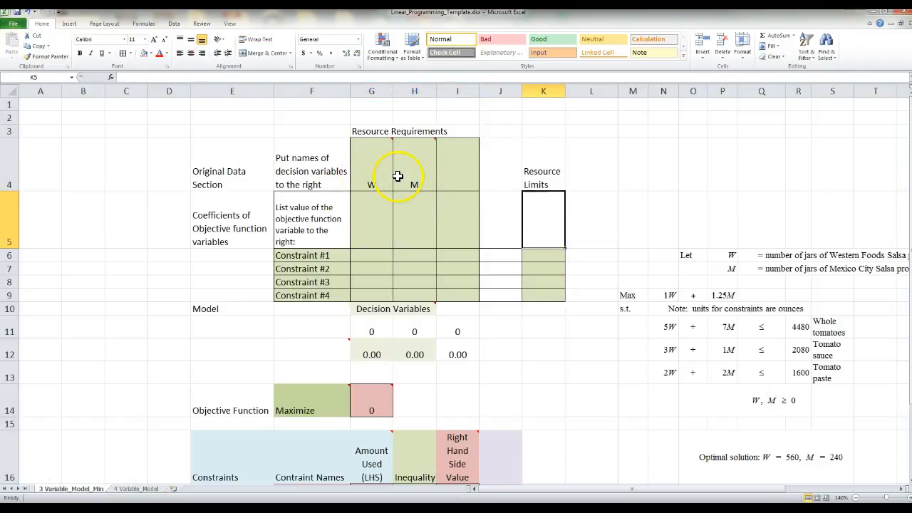
{"action": "mouse_move", "coordinate": [398, 176]}
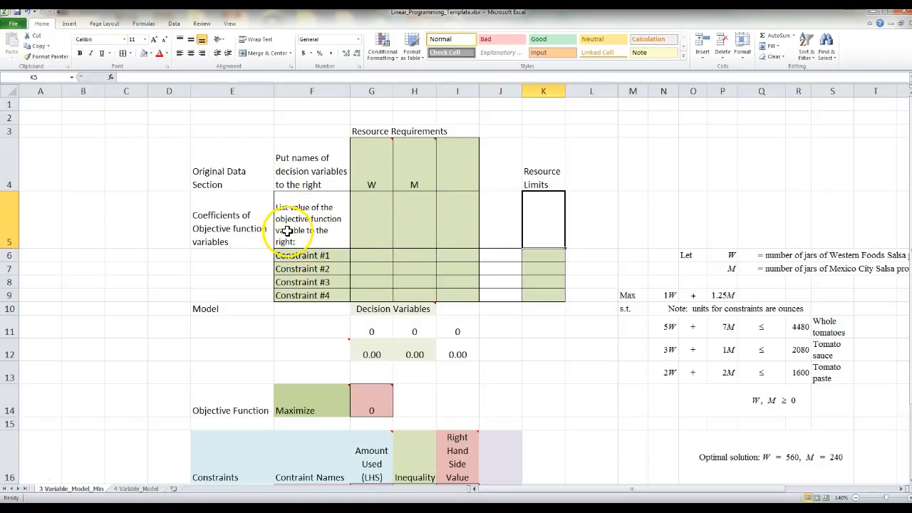
{"action": "left_click", "coordinate": [373, 229]}
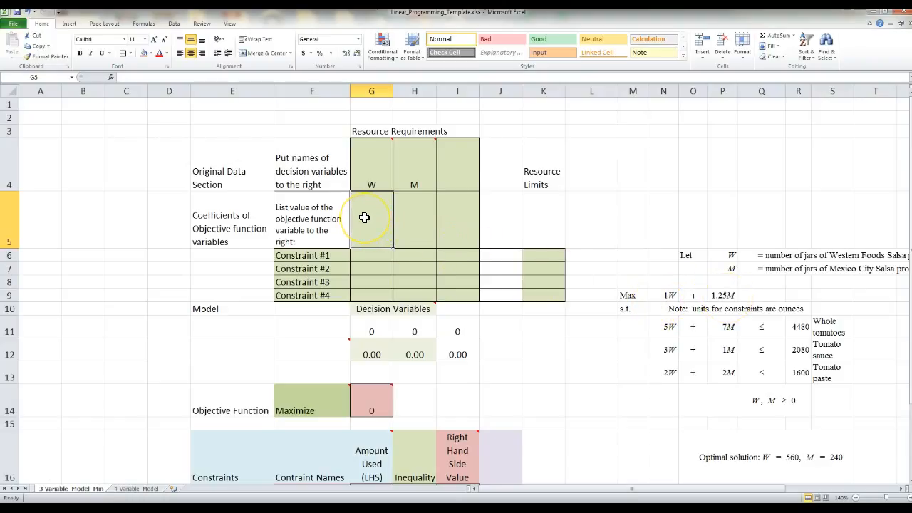
Enter objective coefficients 1 for W in G5 and 1.25 for M in H5
{"action": "type", "text": "1"}
{"action": "key", "text": "Tab"}
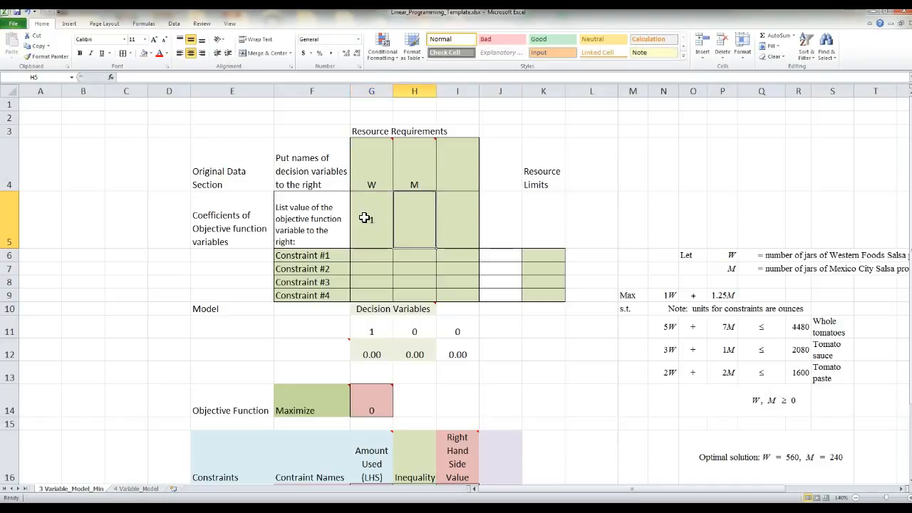
{"action": "type", "text": "1.25"}
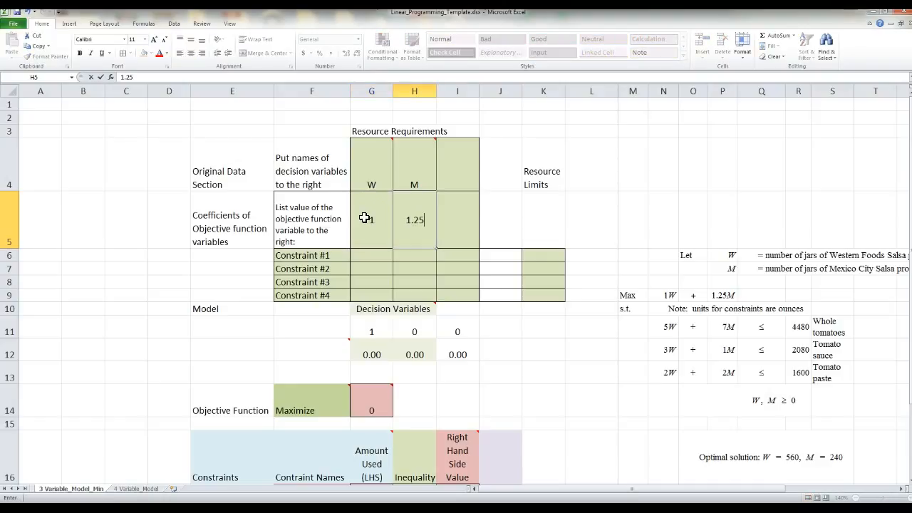
{"action": "key", "text": "Return"}
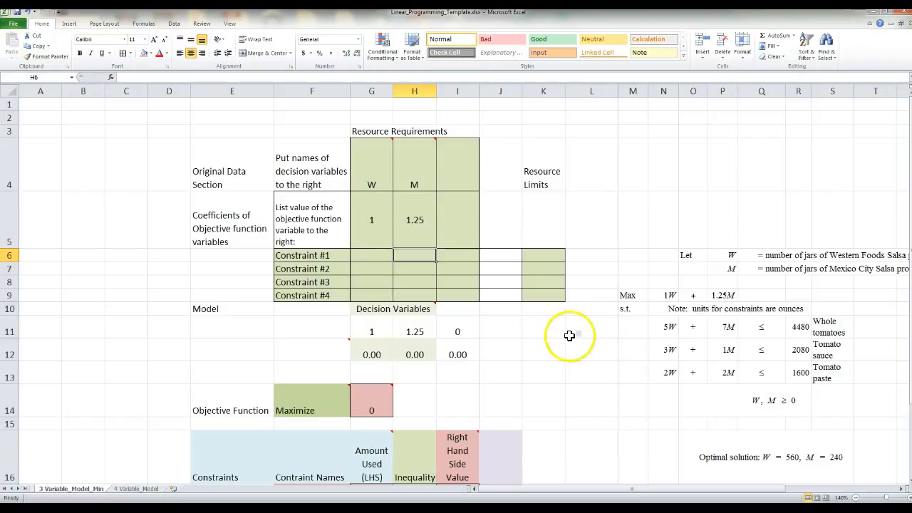
{"action": "left_click", "coordinate": [364, 261]}
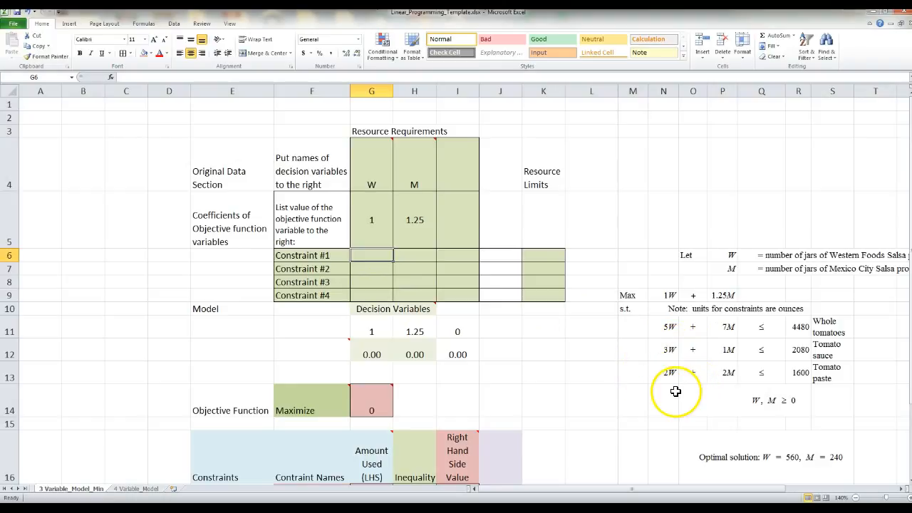
Enter W's constraint coefficients 5, 3 and 2 for constraints #1 through #3
{"action": "type", "text": "5"}
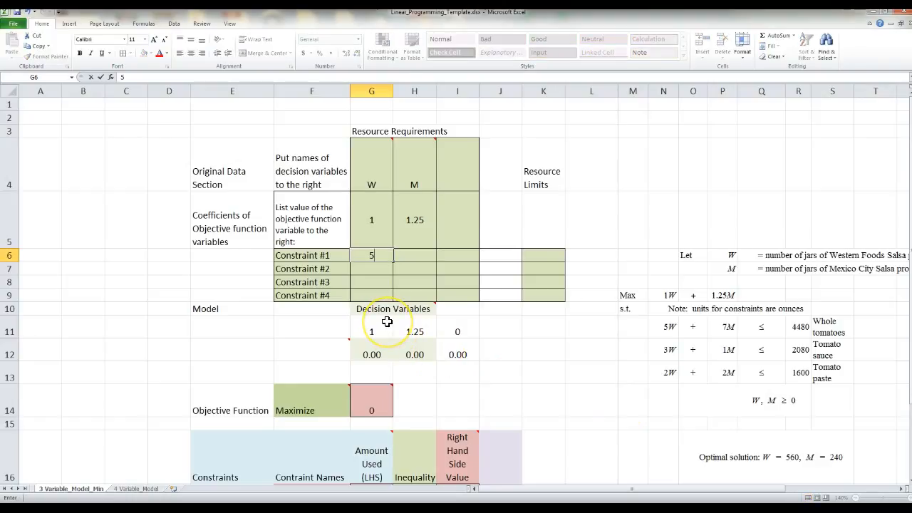
{"action": "key", "text": "Return"}
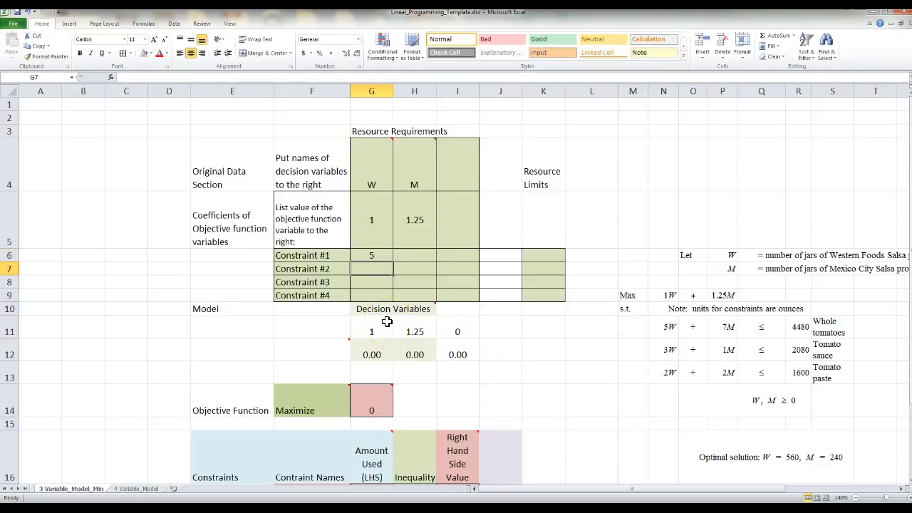
{"action": "type", "text": "3"}
{"action": "key", "text": "Return"}
{"action": "type", "text": "2"}
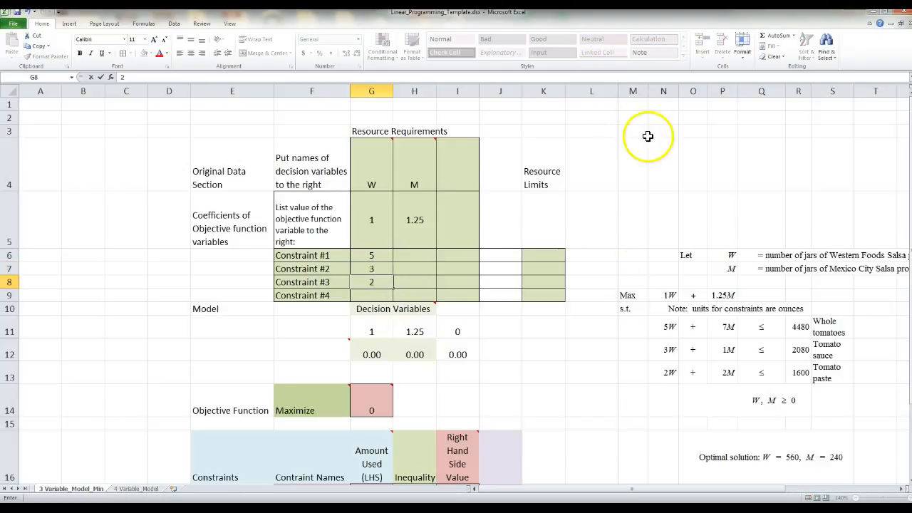
{"action": "left_click", "coordinate": [556, 374]}
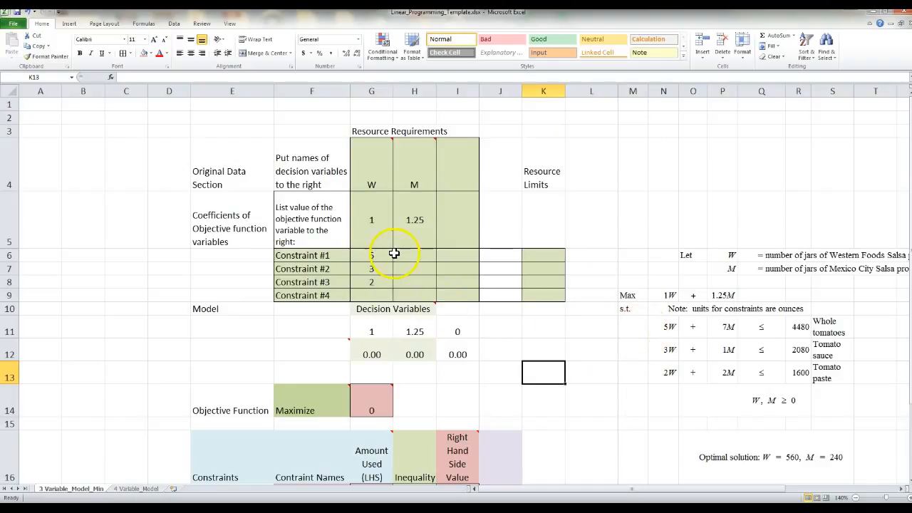
Check the entered W coefficients against the 5W, 3W and 2W terms of the salsa constraints
{"action": "left_click", "coordinate": [660, 329]}
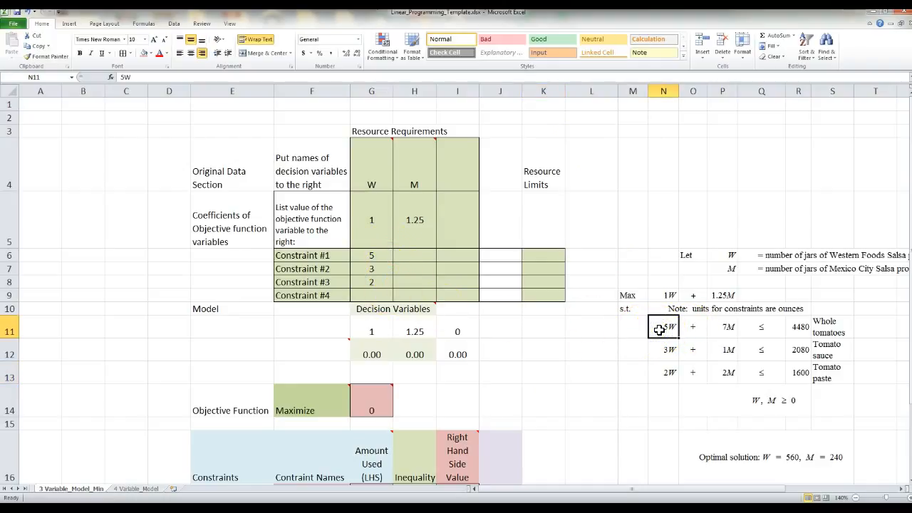
{"action": "left_click", "coordinate": [660, 330]}
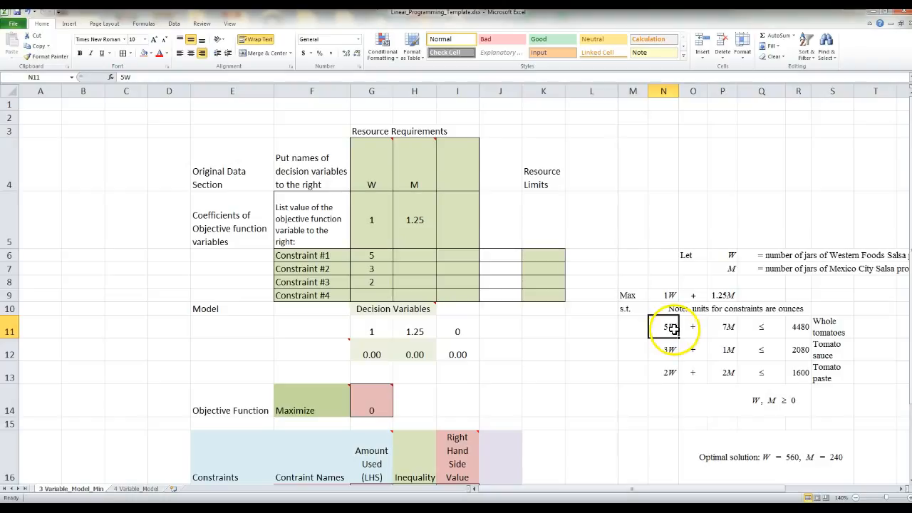
{"action": "left_click", "coordinate": [663, 350]}
{"action": "left_click", "coordinate": [662, 376]}
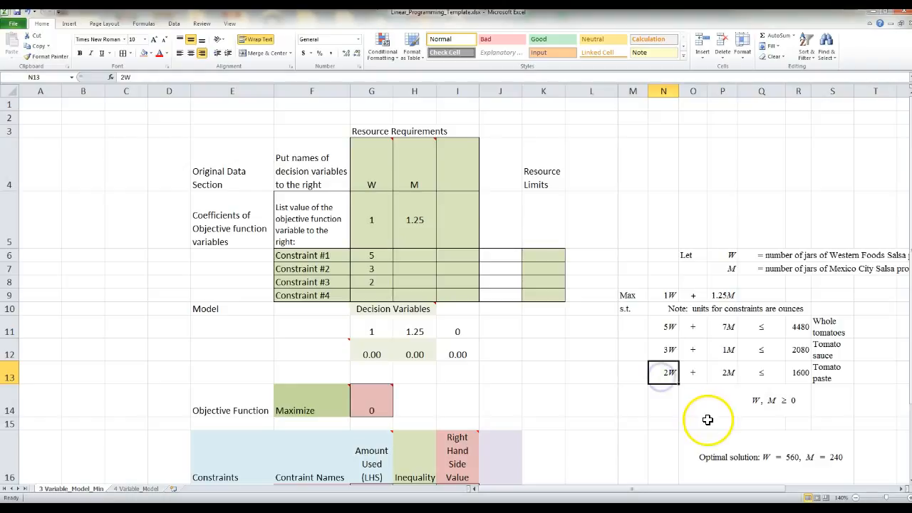
{"action": "left_click", "coordinate": [670, 372]}
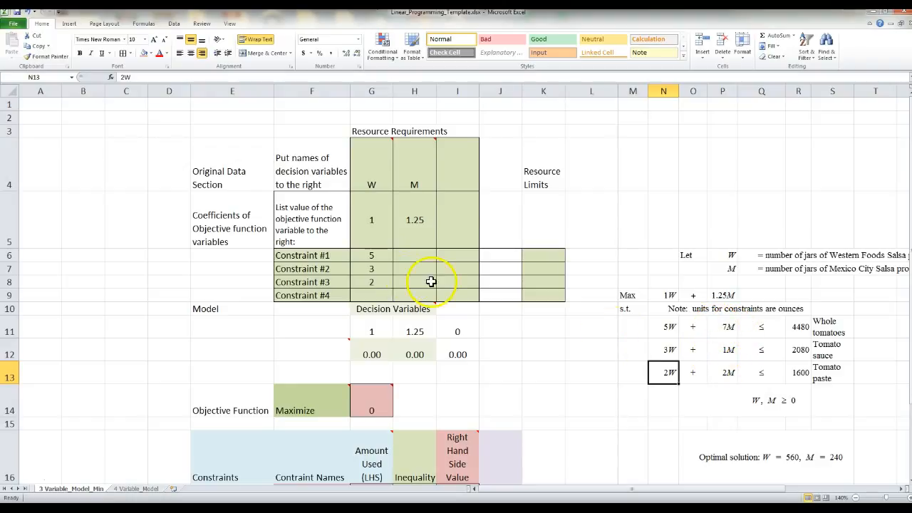
Enter M's coefficients 7, 1 and 2 in H6, H7 and H8
{"action": "left_click", "coordinate": [418, 256]}
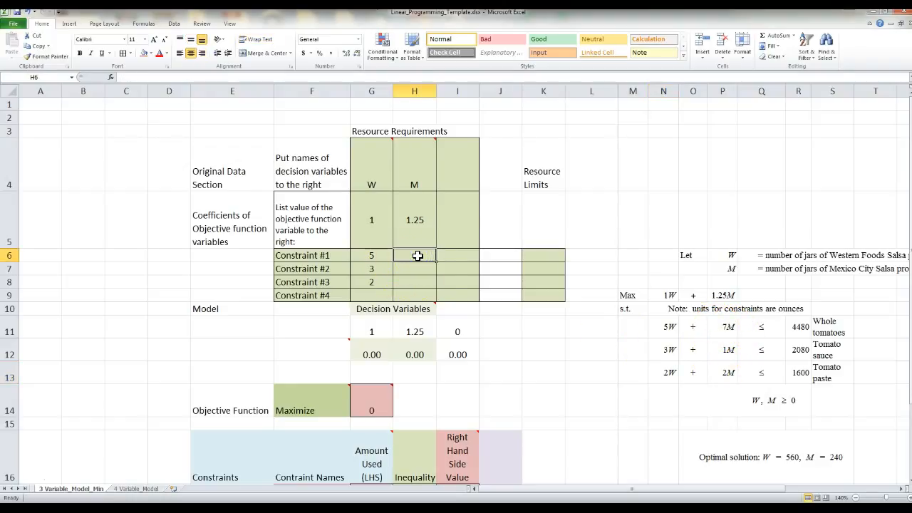
{"action": "type", "text": "7"}
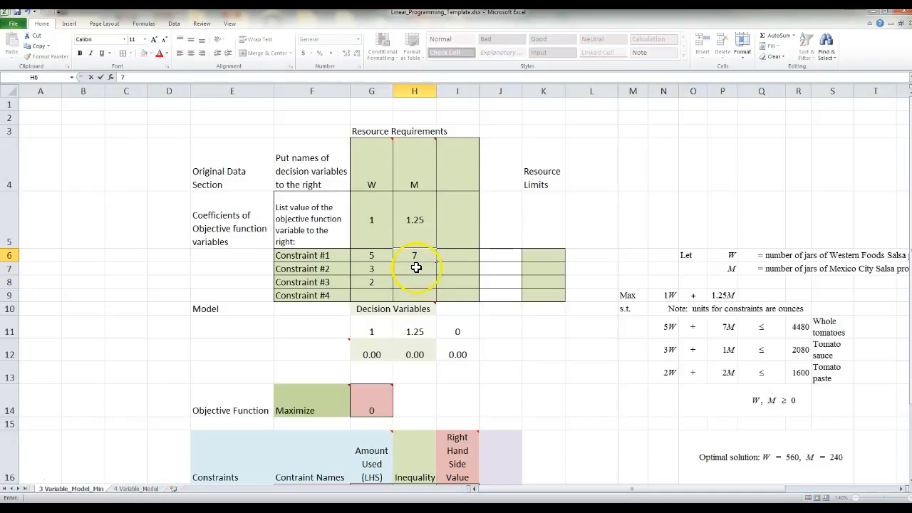
{"action": "left_click", "coordinate": [417, 266]}
{"action": "type", "text": "1"}
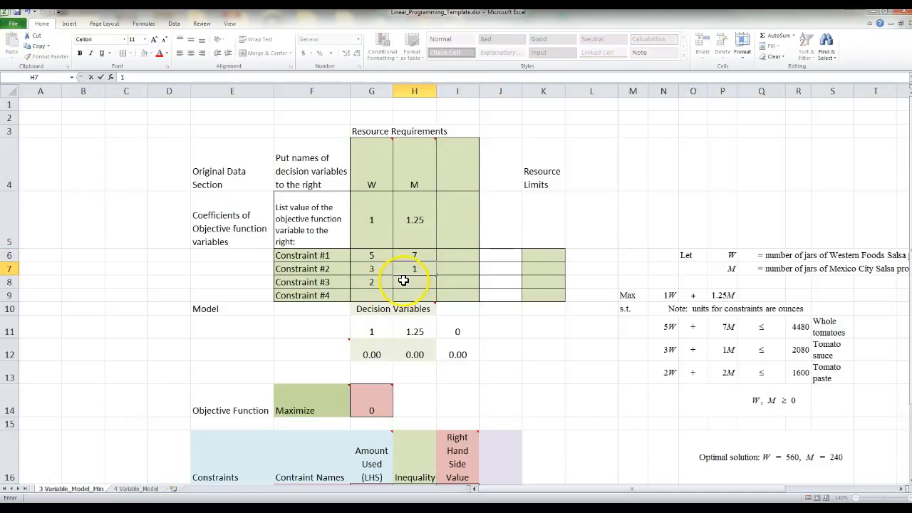
{"action": "left_click", "coordinate": [407, 282]}
{"action": "type", "text": "1"}
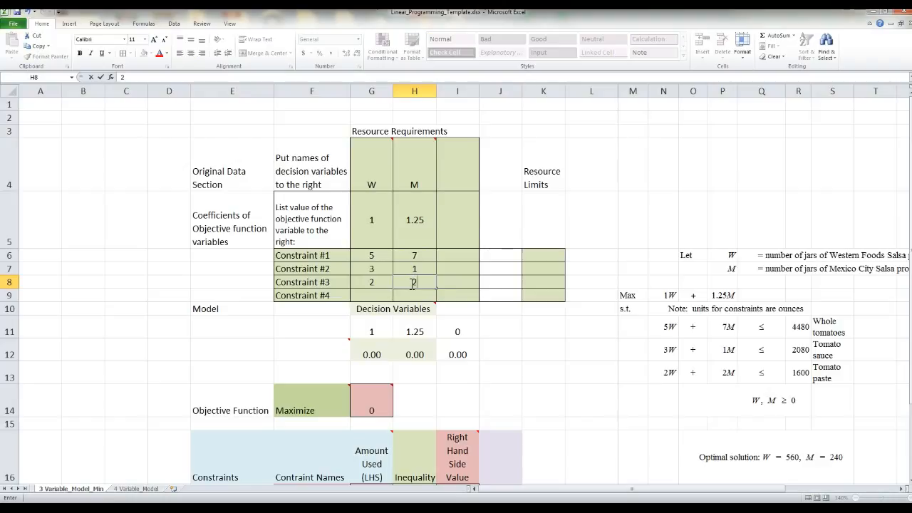
{"action": "left_click", "coordinate": [489, 326]}
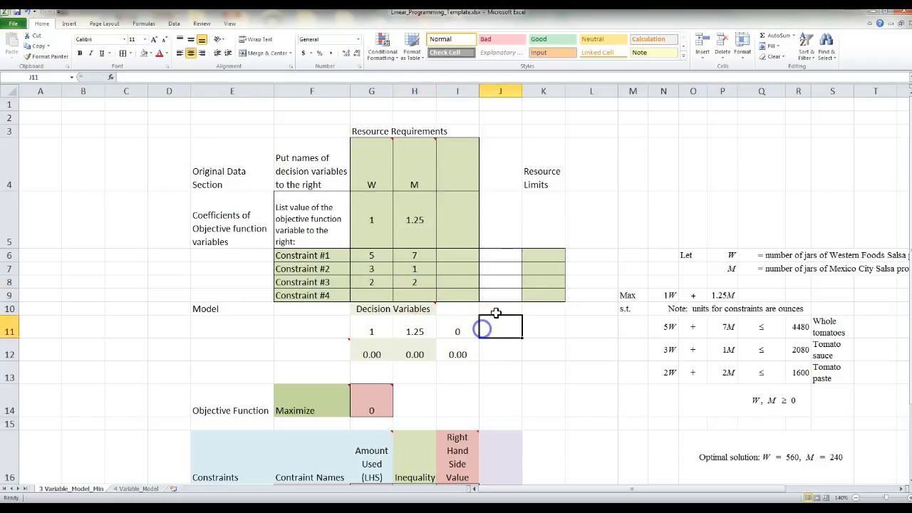
{"action": "left_click", "coordinate": [536, 255]}
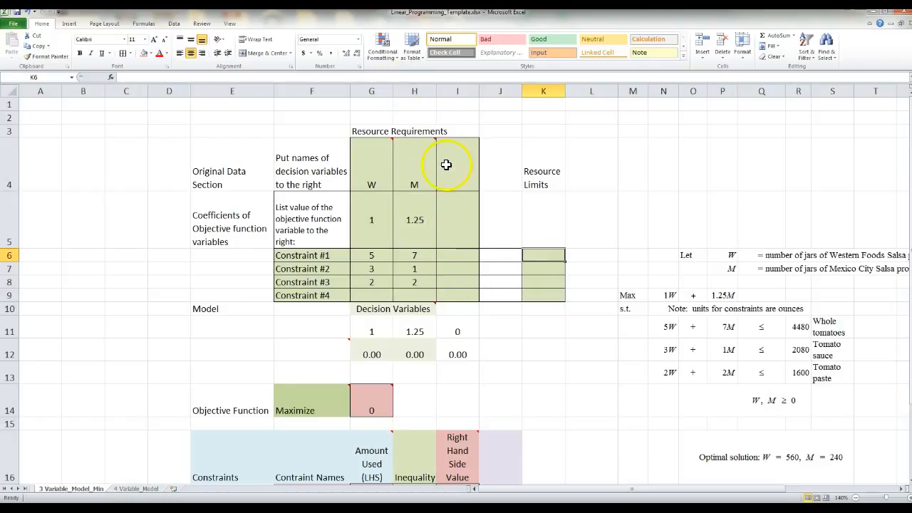
Fill I6, I7 and I8 with 0 for the unused third variable
{"action": "left_click", "coordinate": [467, 257]}
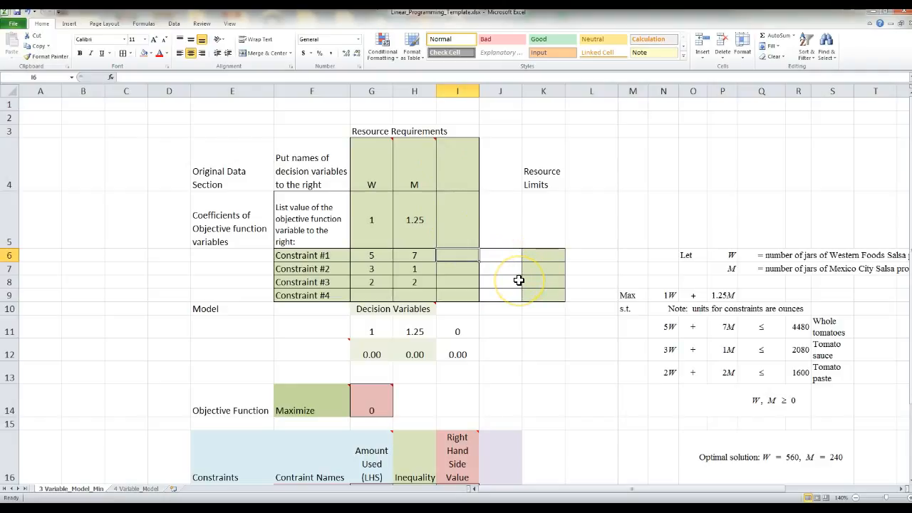
{"action": "type", "text": "0"}
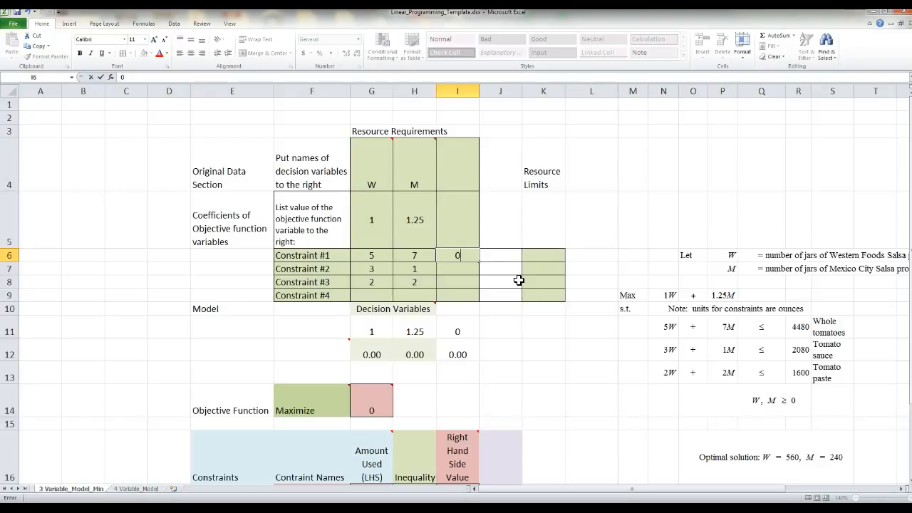
{"action": "key", "text": "Return"}
{"action": "type", "text": "0"}
{"action": "key", "text": "Return"}
{"action": "type", "text": "0"}
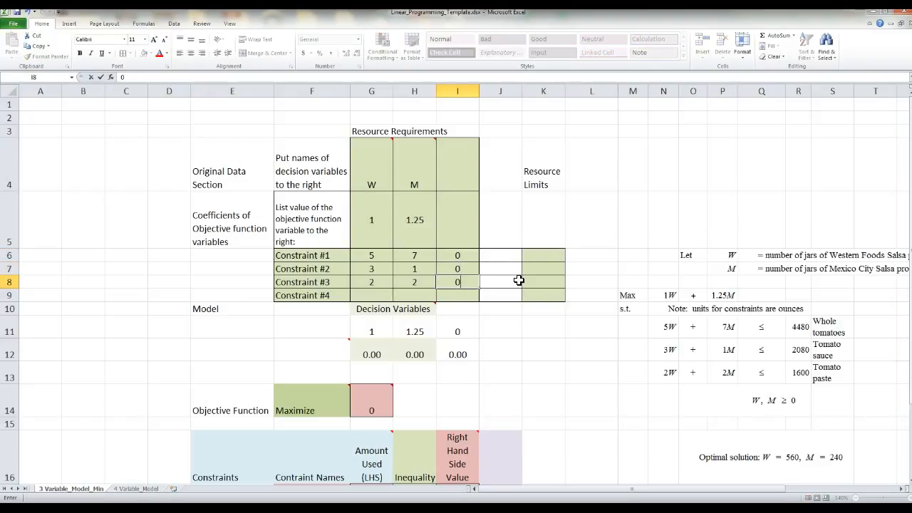
{"action": "left_click", "coordinate": [546, 256]}
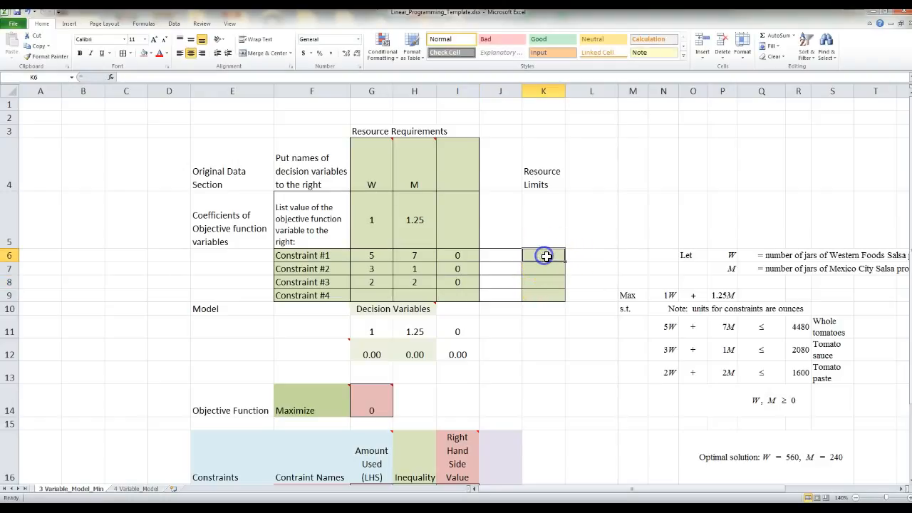
{"action": "left_click", "coordinate": [835, 350]}
{"action": "left_click", "coordinate": [845, 372]}
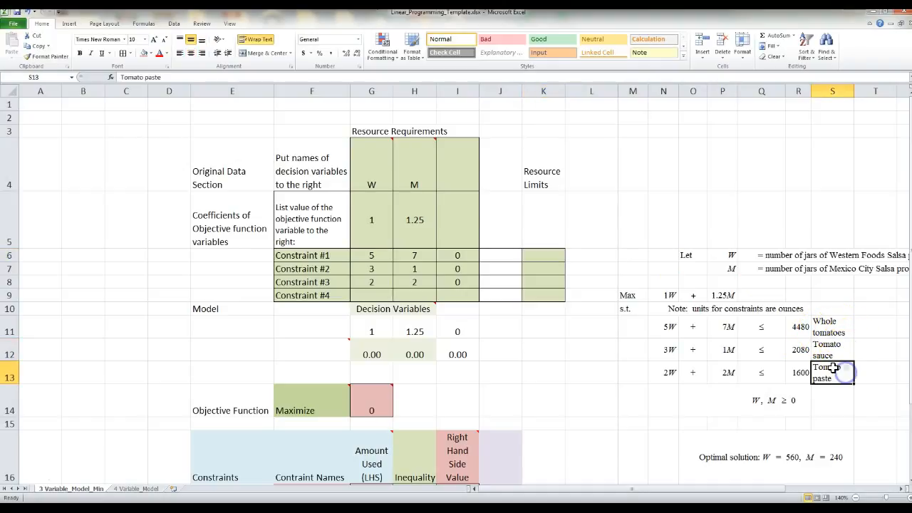
{"action": "left_click", "coordinate": [554, 258]}
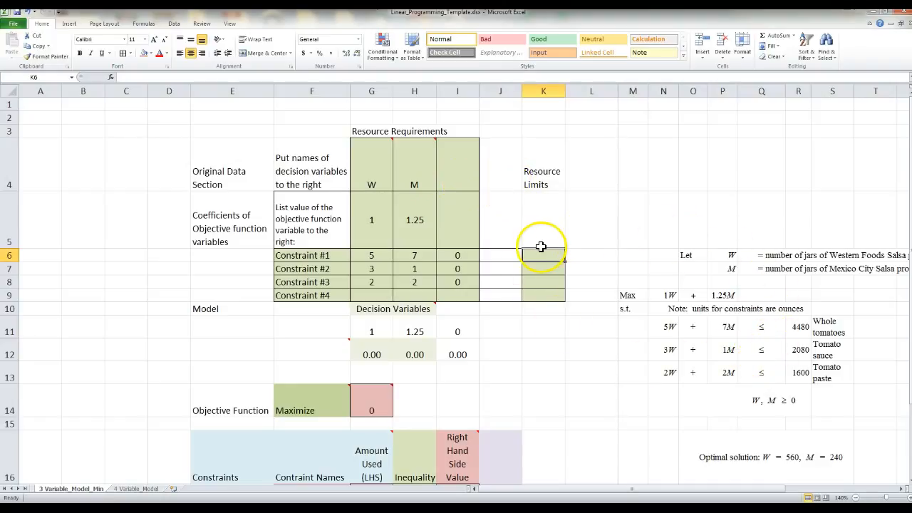
Enter resource limits 4480 in K6, 2080 in K7 and 1600 in K8
{"action": "type", "text": "4"}
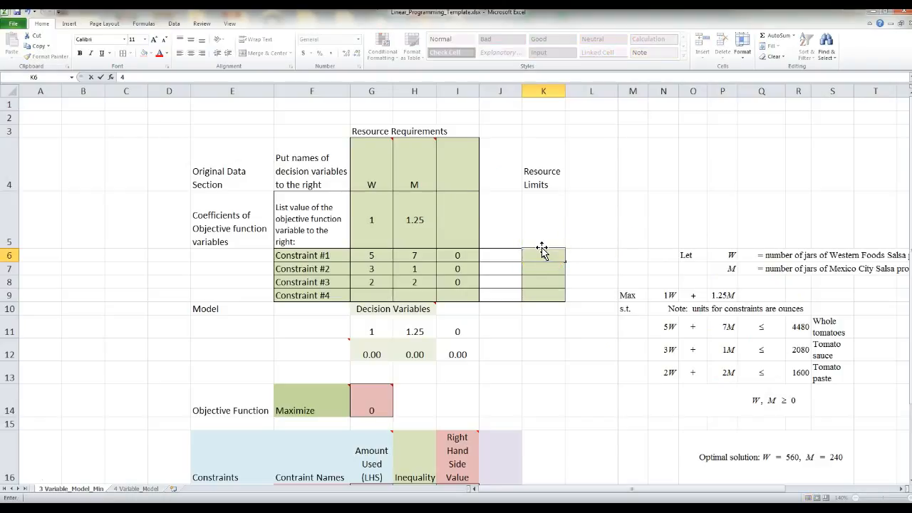
{"action": "type", "text": "480"}
{"action": "key", "text": "Return"}
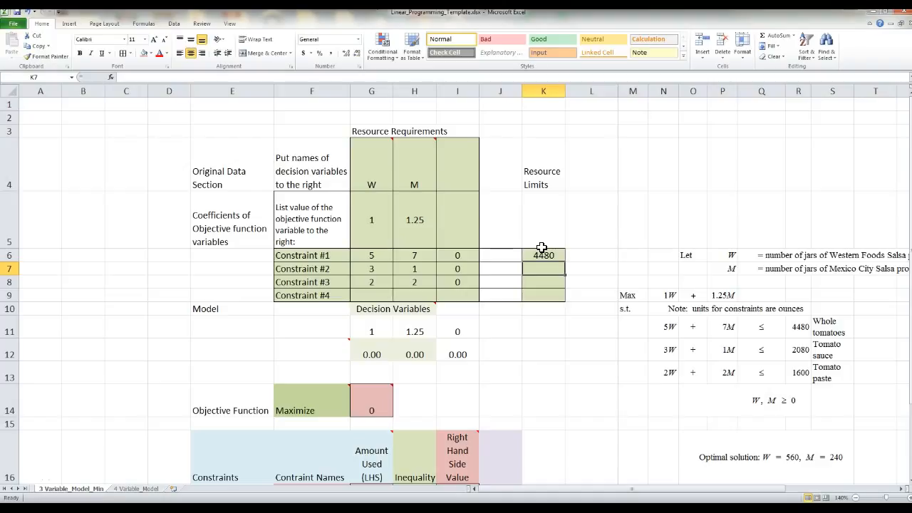
{"action": "type", "text": "2080"}
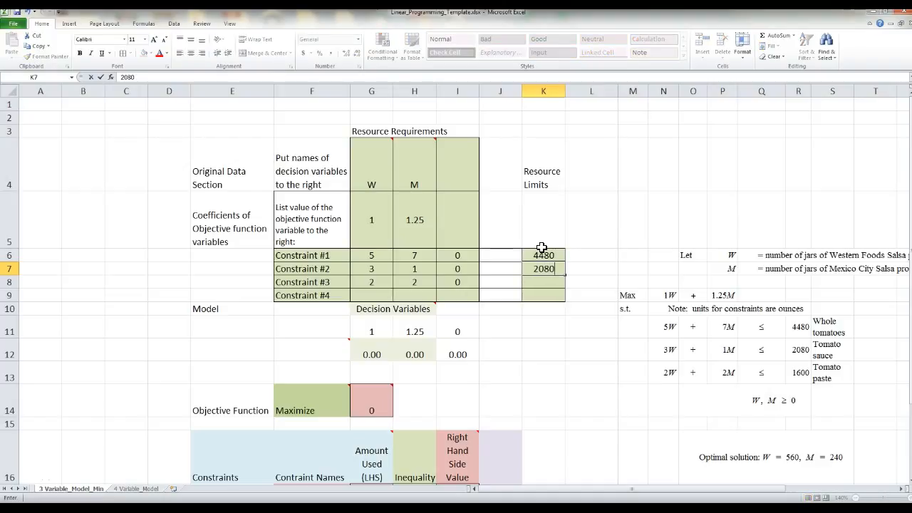
{"action": "key", "text": "Return"}
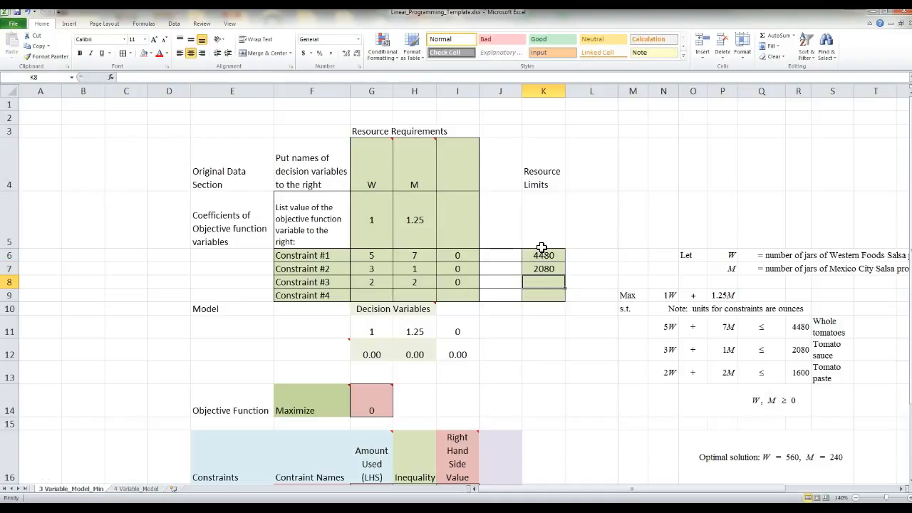
{"action": "type", "text": "1600"}
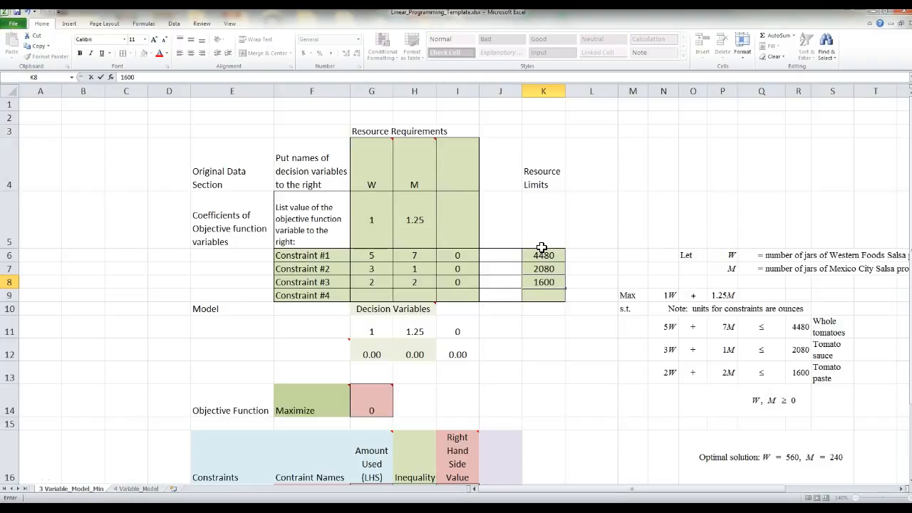
{"action": "left_click", "coordinate": [550, 392]}
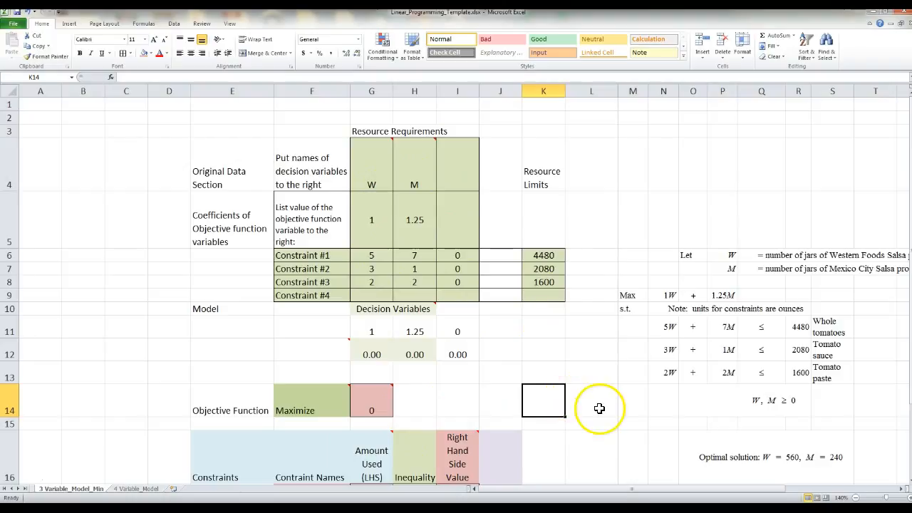
Link G11 to the variable name in G4 with =G4 so it shows W
{"action": "left_click", "coordinate": [369, 329]}
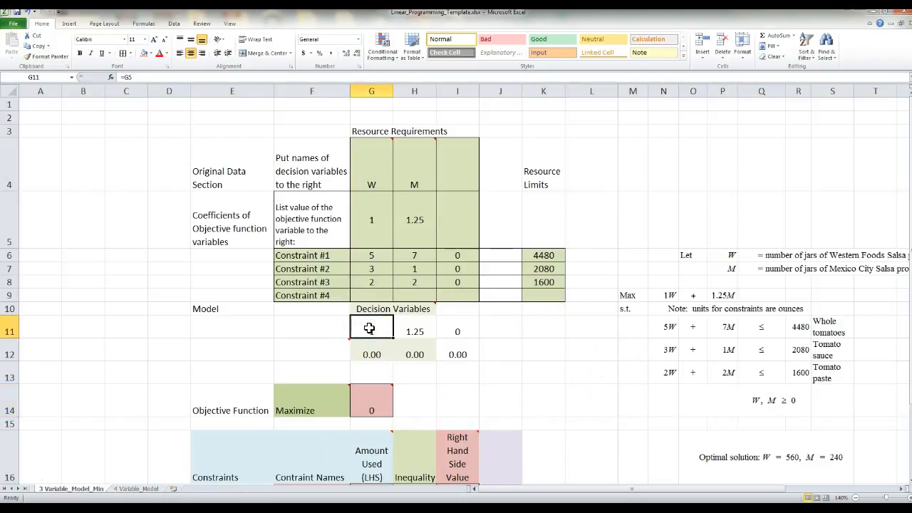
{"action": "type", "text": "="}
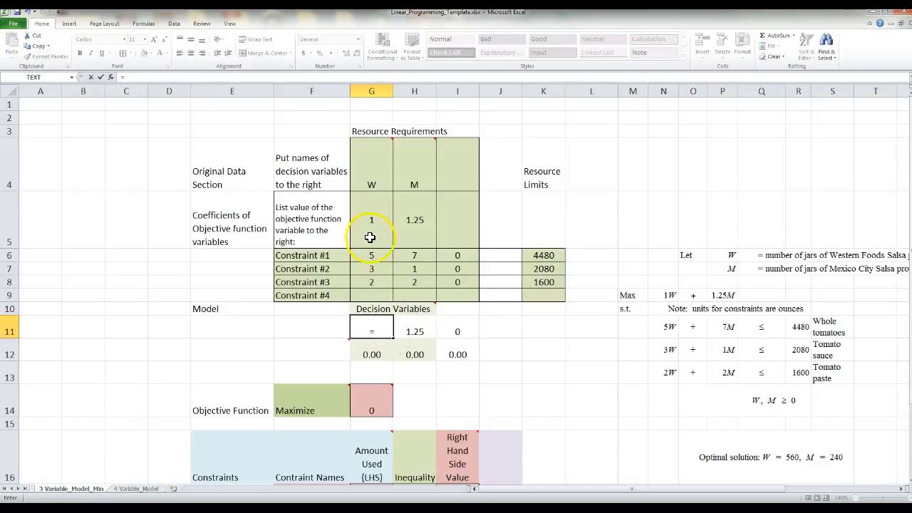
{"action": "key", "text": "Escape"}
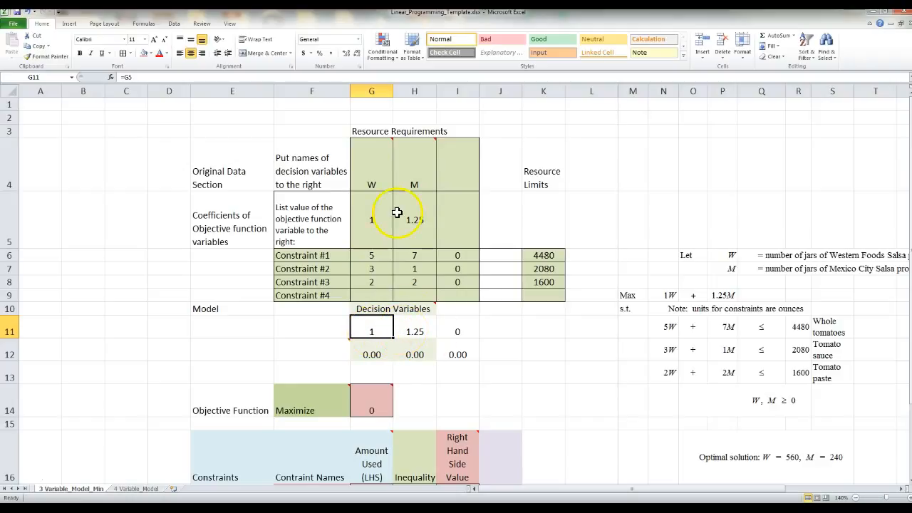
{"action": "mouse_move", "coordinate": [376, 183]}
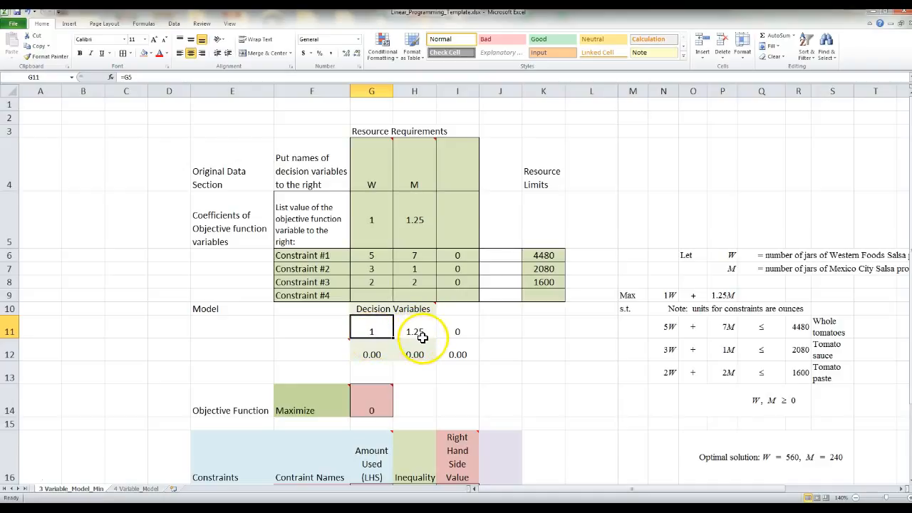
{"action": "type", "text": "="}
{"action": "left_click", "coordinate": [375, 183]}
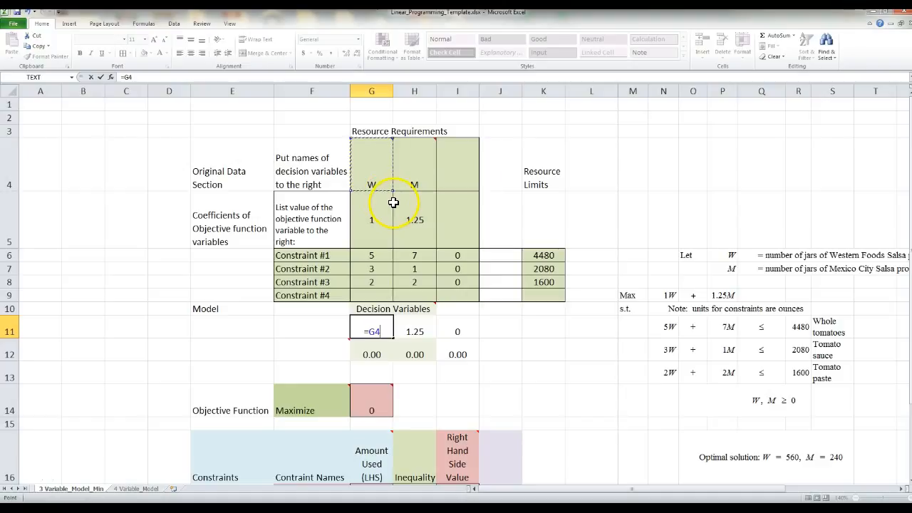
{"action": "key", "text": "Return"}
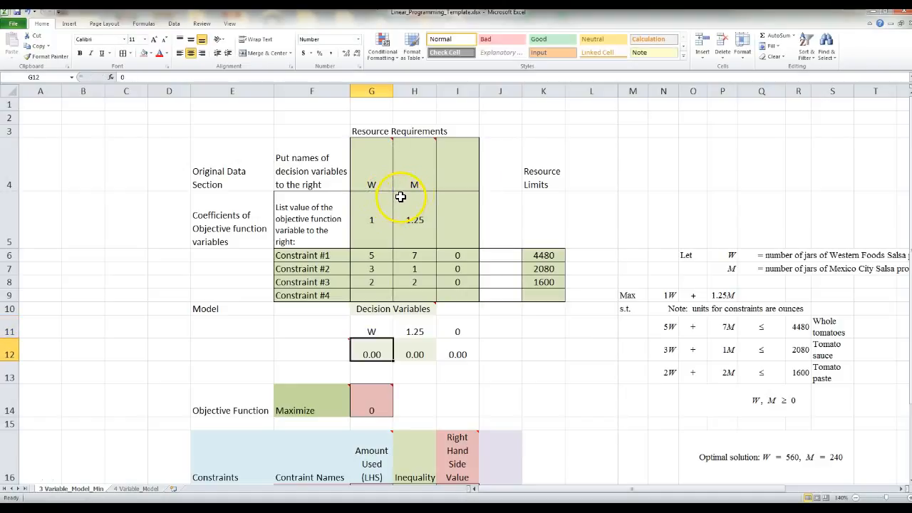
Link H11 to H4 with =H4 so it shows M
{"action": "left_click", "coordinate": [417, 326]}
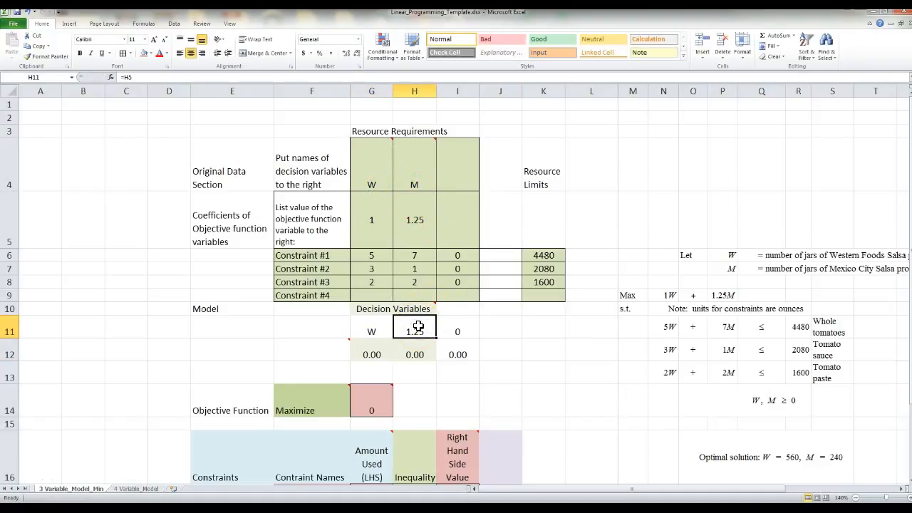
{"action": "type", "text": "="}
{"action": "left_click", "coordinate": [417, 220]}
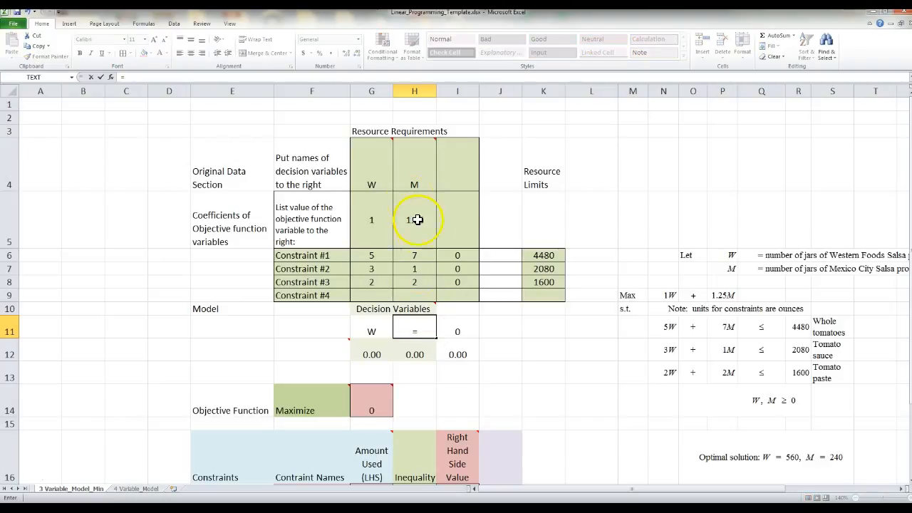
{"action": "left_click", "coordinate": [412, 183]}
{"action": "key", "text": "Return"}
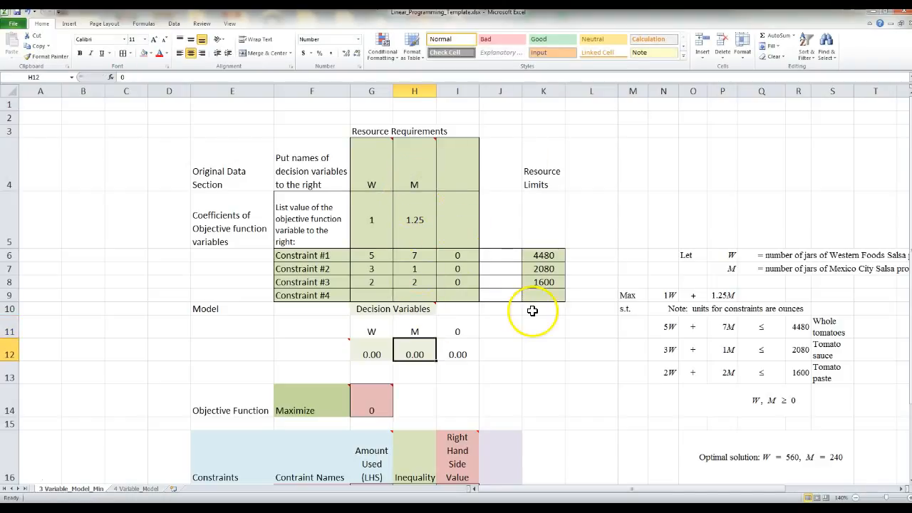
{"action": "left_click", "coordinate": [385, 186]}
{"action": "double_click", "coordinate": [385, 186]}
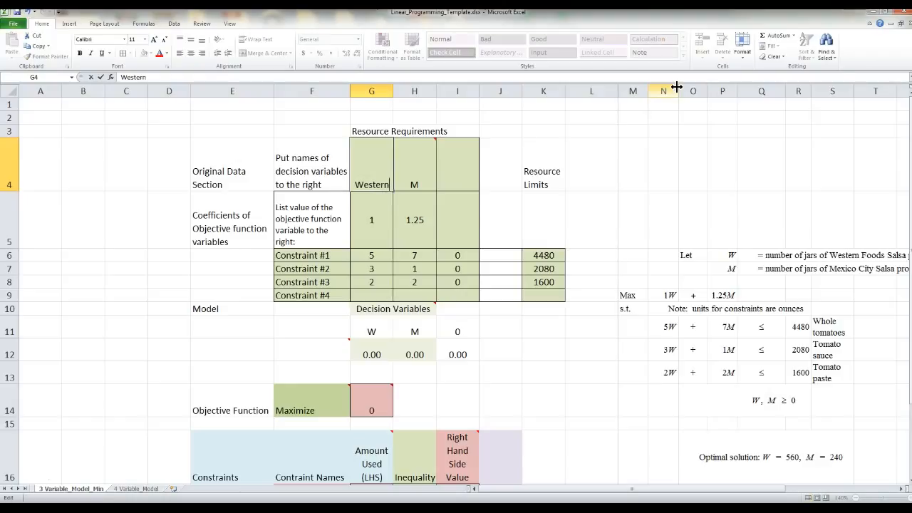
{"action": "key", "text": "Return"}
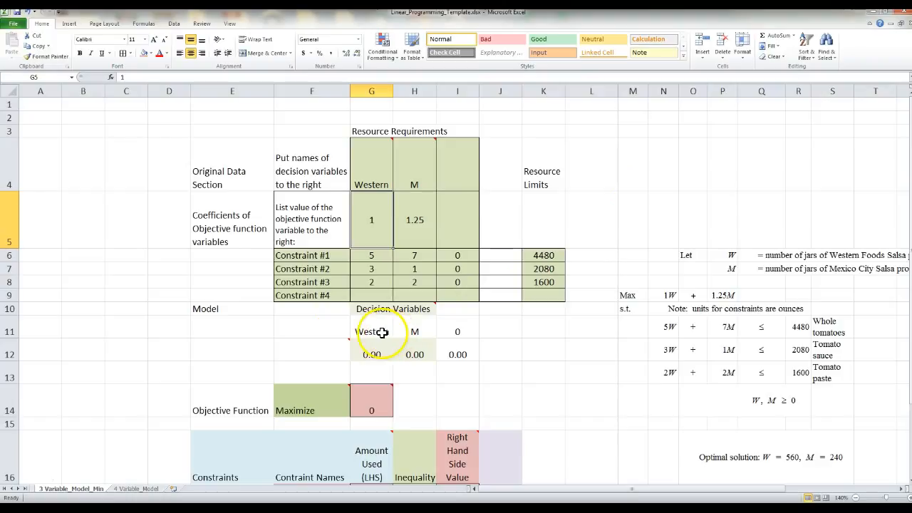
{"action": "left_click", "coordinate": [414, 195]}
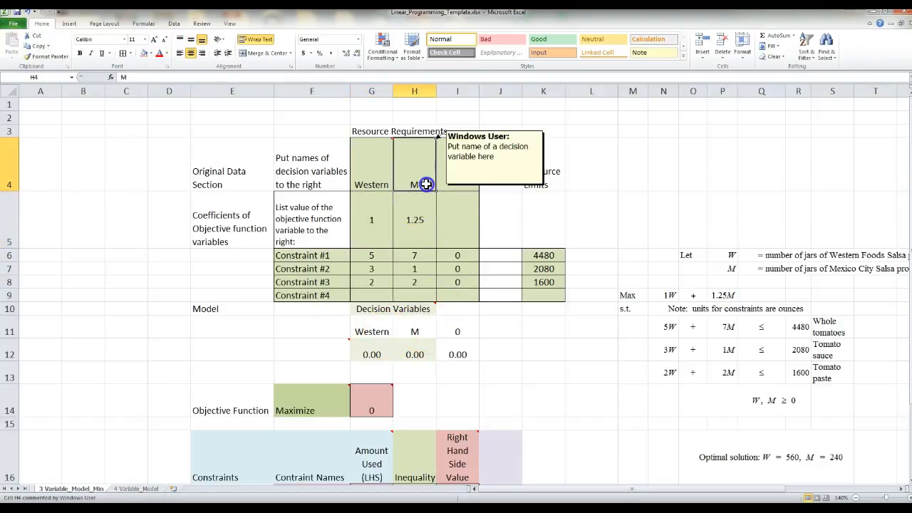
{"action": "double_click", "coordinate": [426, 184]}
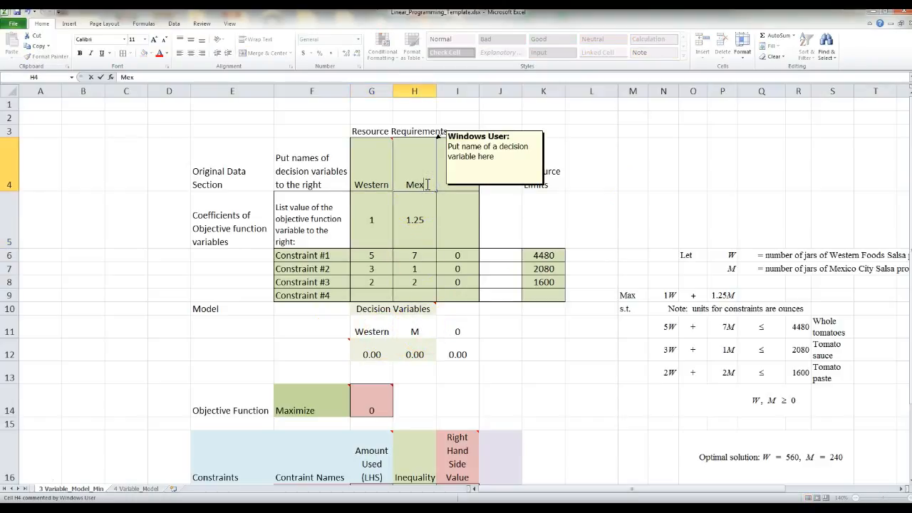
{"action": "type", "text": "exico"}
{"action": "key", "text": "Return"}
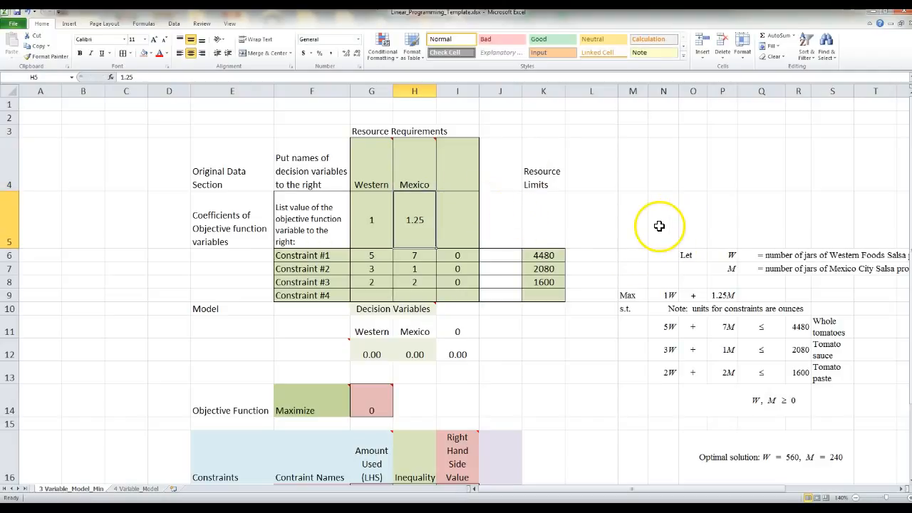
{"action": "left_click", "coordinate": [510, 345]}
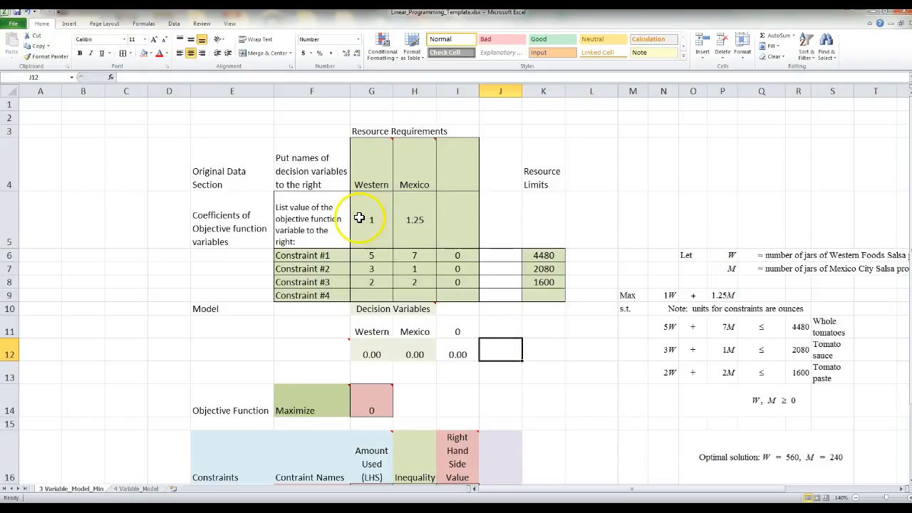
{"action": "mouse_move", "coordinate": [369, 179]}
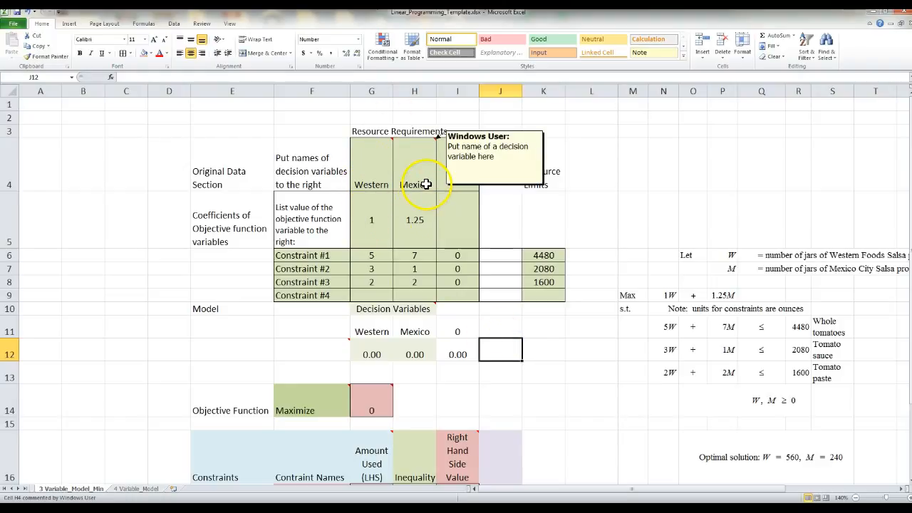
{"action": "left_click", "coordinate": [368, 181]}
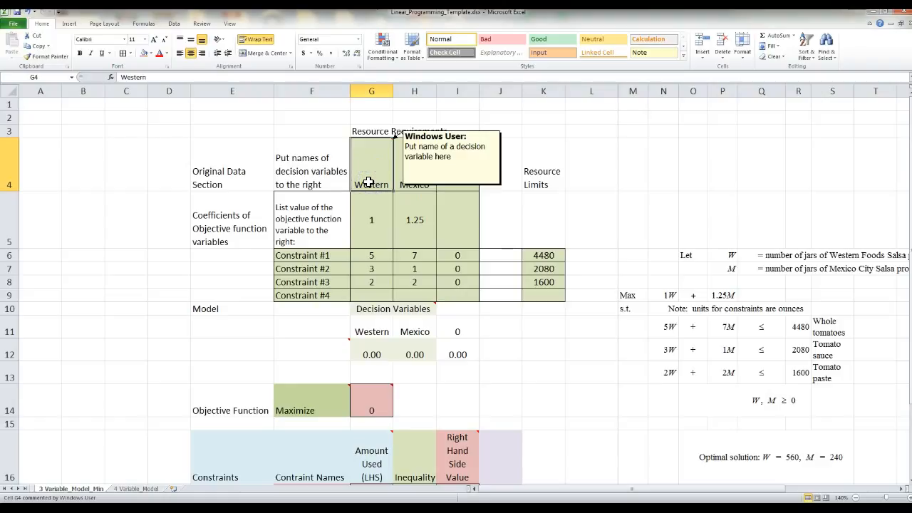
{"action": "type", "text": "w"}
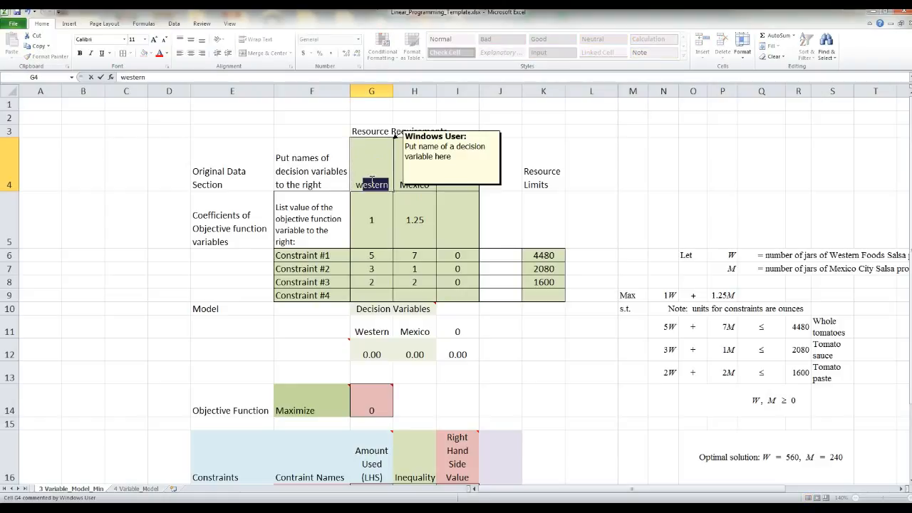
{"action": "key", "text": "Return"}
{"action": "left_click", "coordinate": [378, 183]}
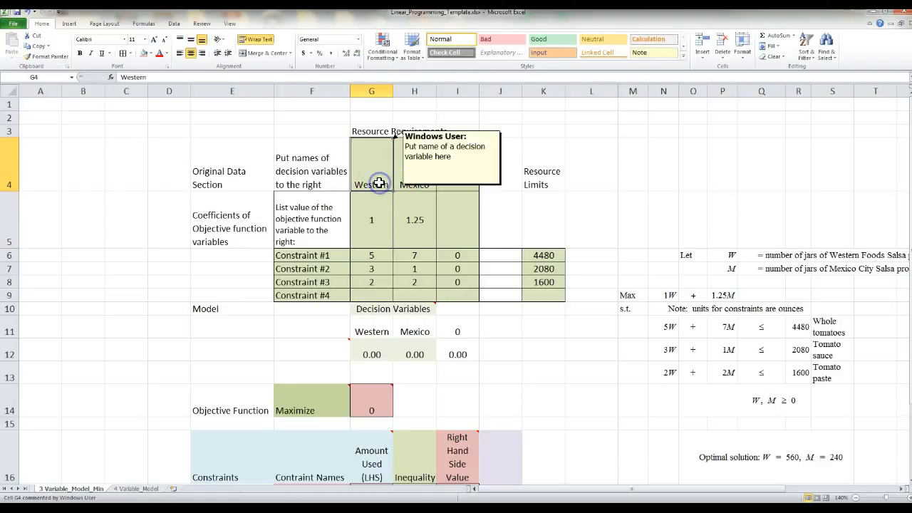
{"action": "key", "text": "Delete"}
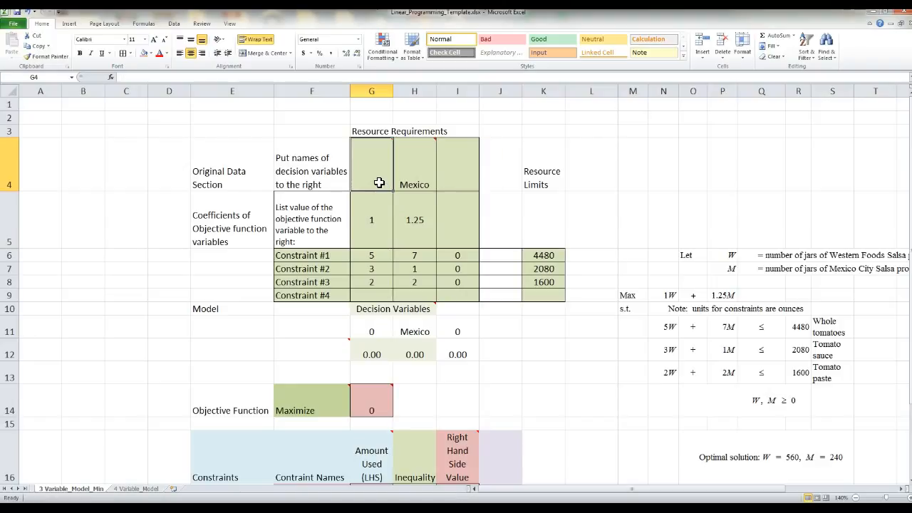
{"action": "type", "text": "W"}
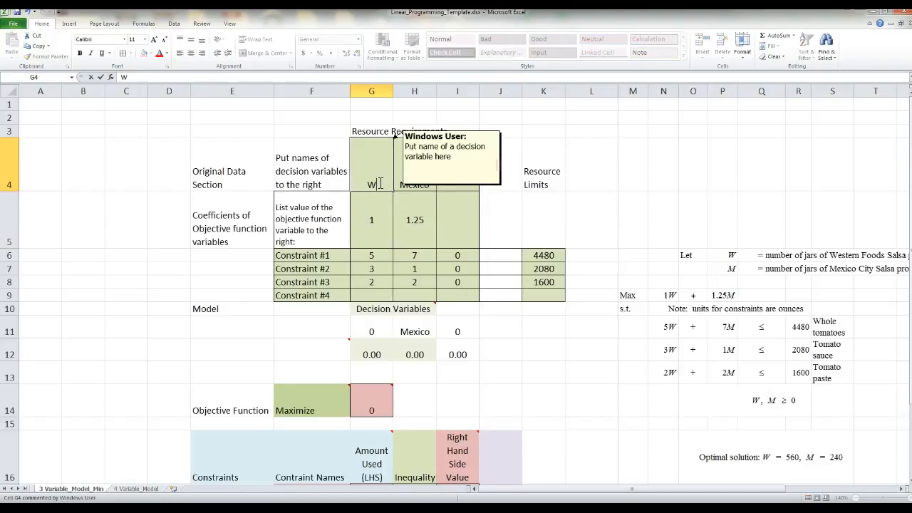
{"action": "key", "text": "Tab"}
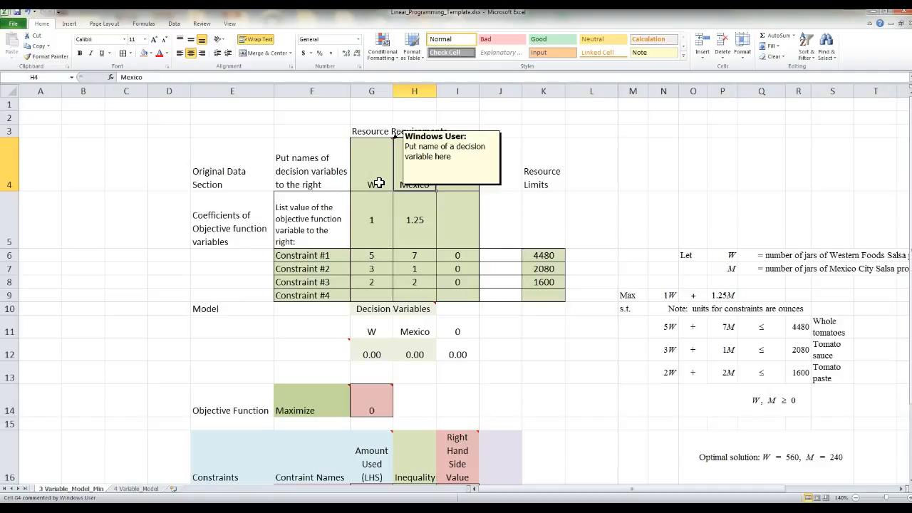
{"action": "type", "text": "M"}
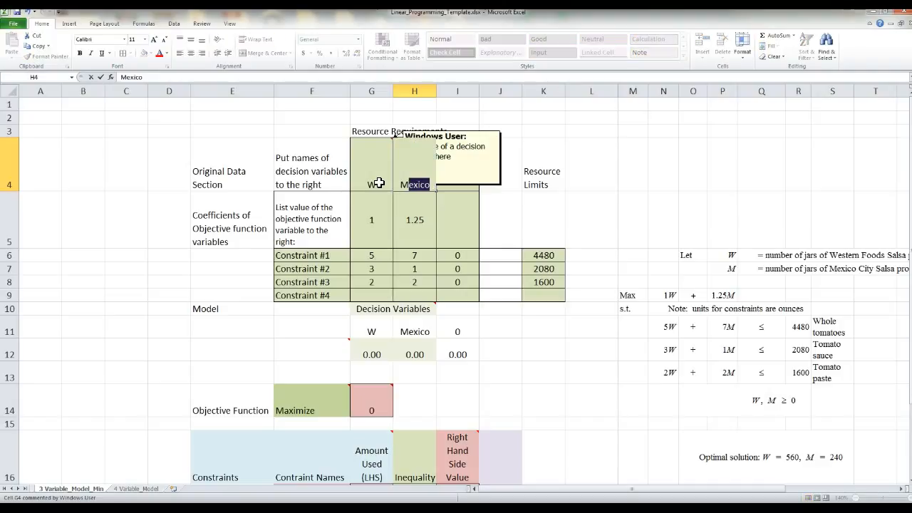
{"action": "key", "text": "Delete"}
{"action": "key", "text": "Return"}
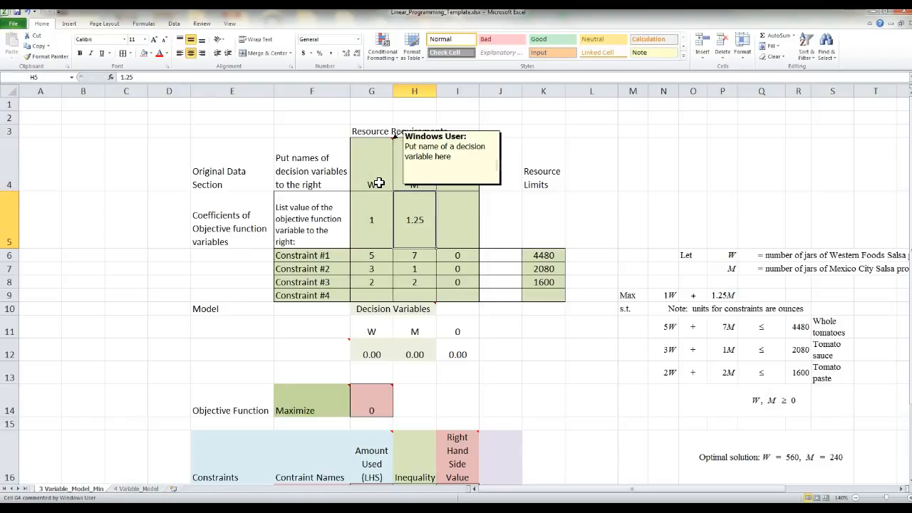
{"action": "left_click", "coordinate": [605, 392]}
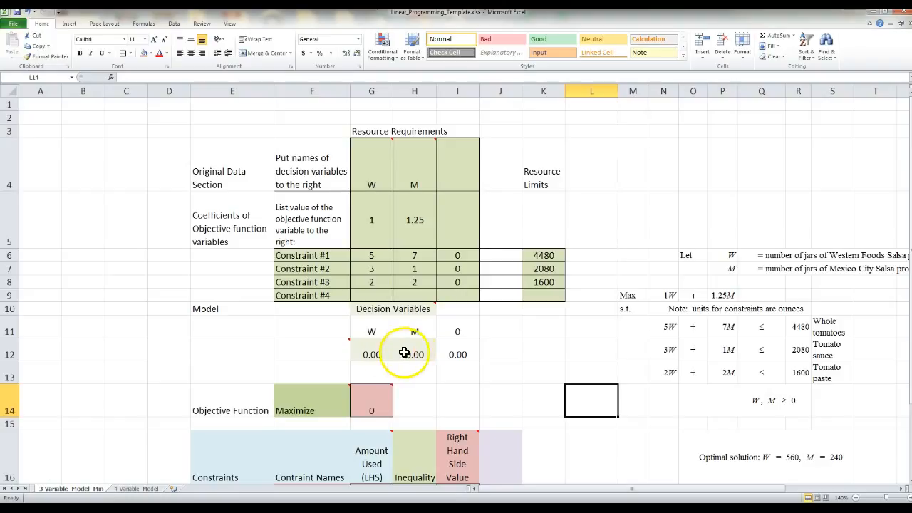
Enter 1.0 as the trial value for W in G12 and M in H12
{"action": "left_click", "coordinate": [368, 354]}
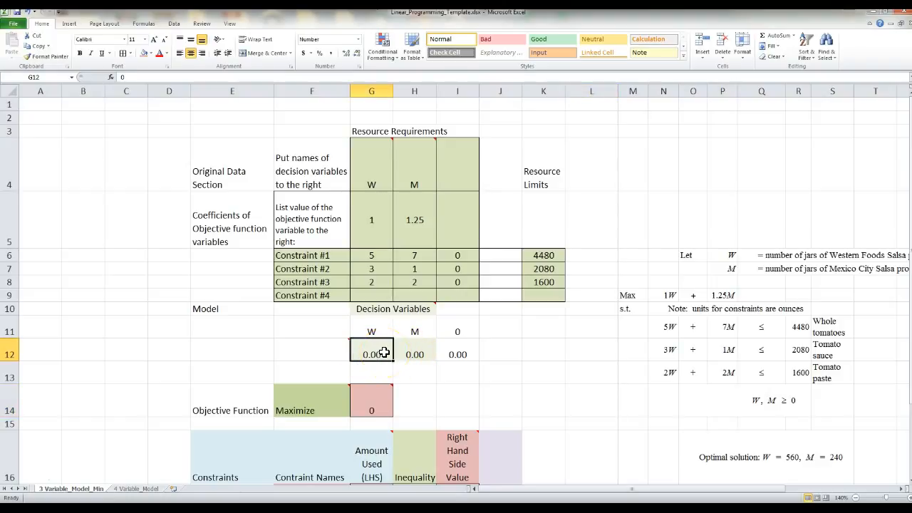
{"action": "type", "text": "1"}
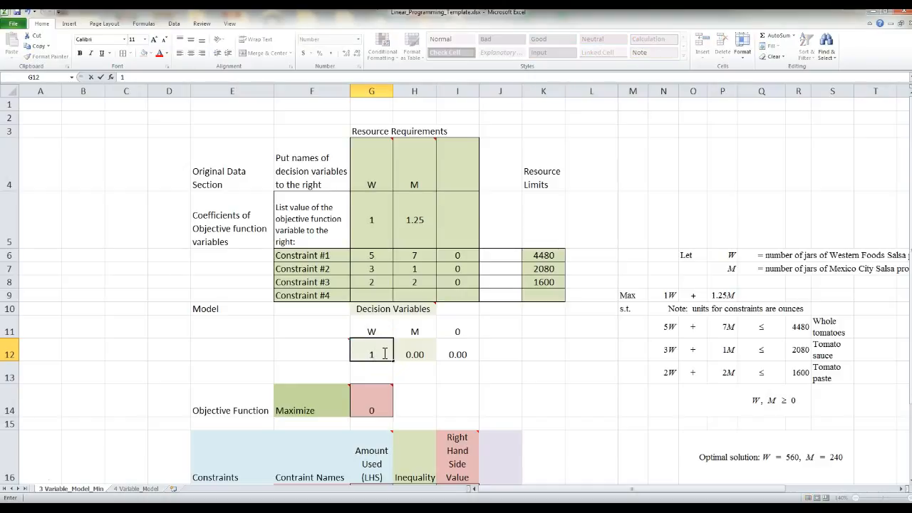
{"action": "type", "text": ".0"}
{"action": "key", "text": "Tab"}
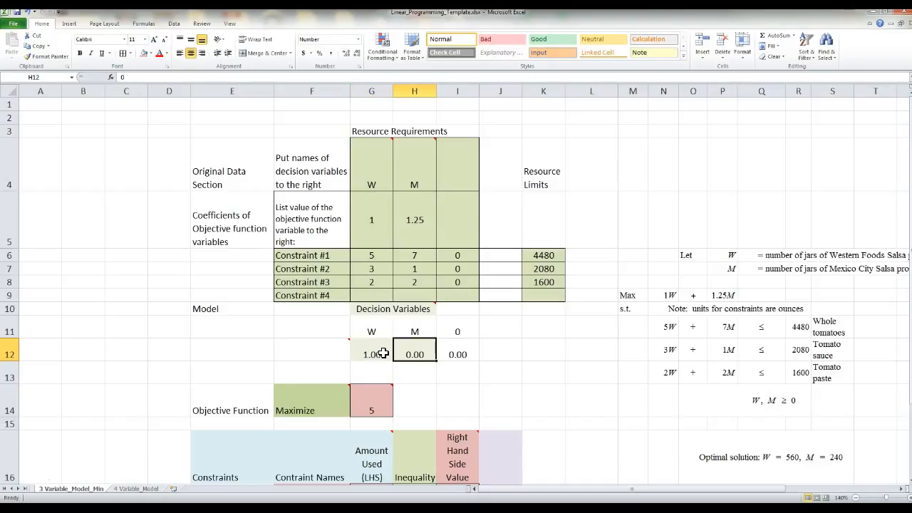
{"action": "type", "text": "1"}
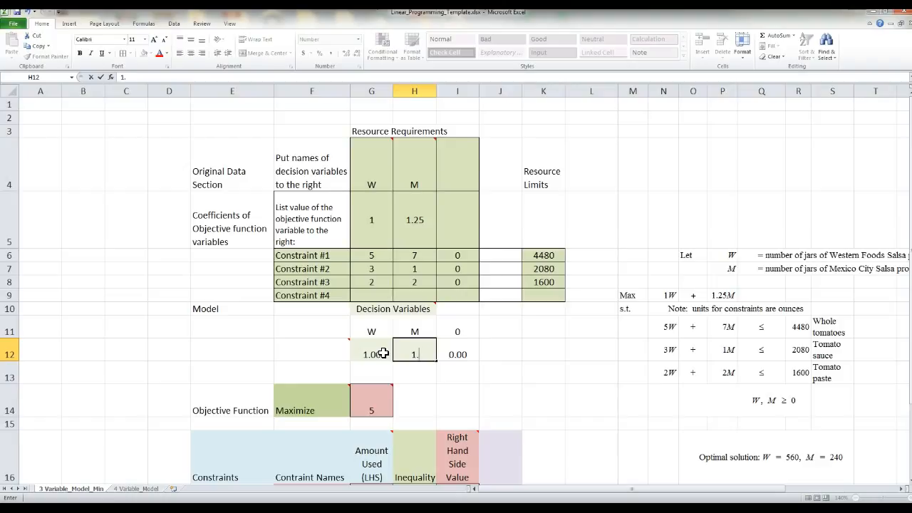
{"action": "type", "text": ".0"}
{"action": "key", "text": "Return"}
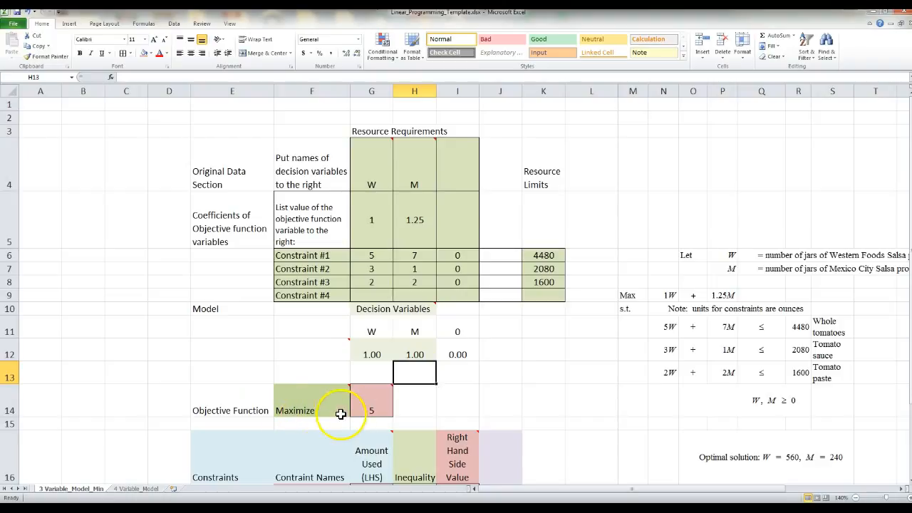
{"action": "mouse_move", "coordinate": [356, 412]}
Correct G14's formula to =(G5*G12)+(H5*H12)+(I5*I12), giving 2.25
{"action": "left_click", "coordinate": [386, 396]}
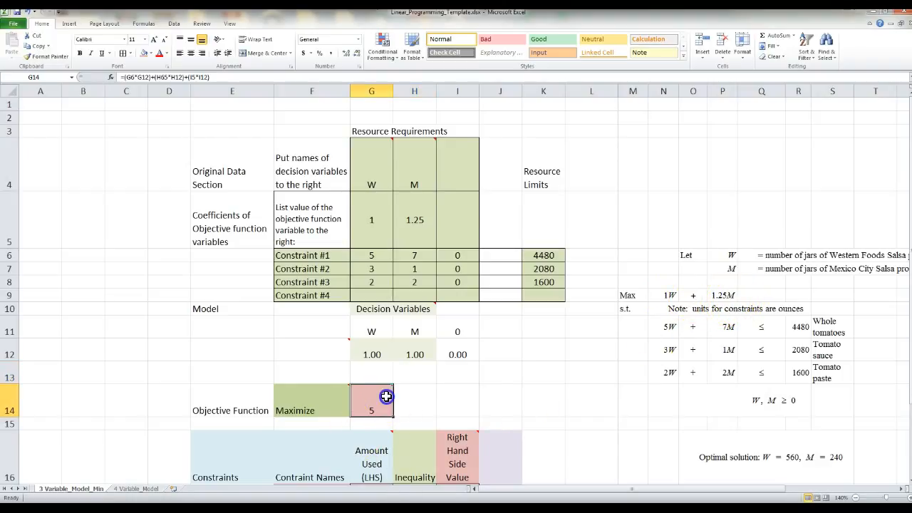
{"action": "mouse_move", "coordinate": [379, 400]}
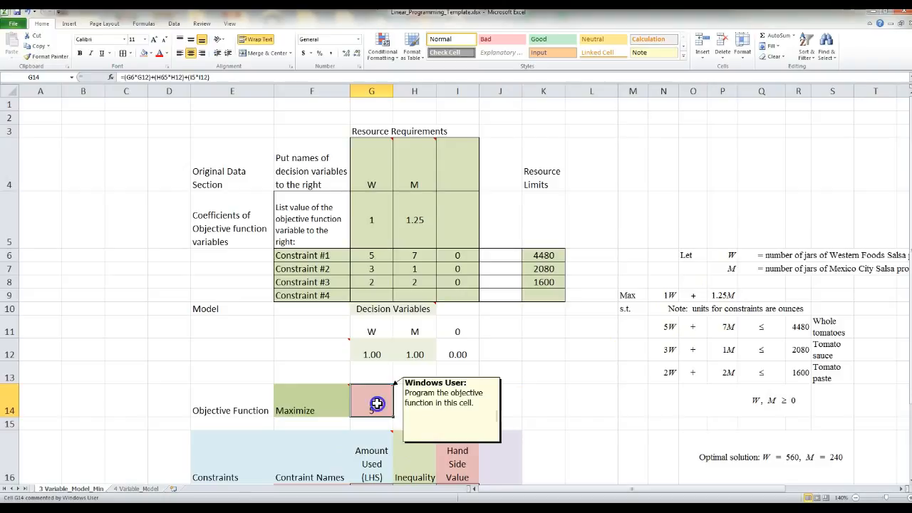
{"action": "double_click", "coordinate": [377, 403]}
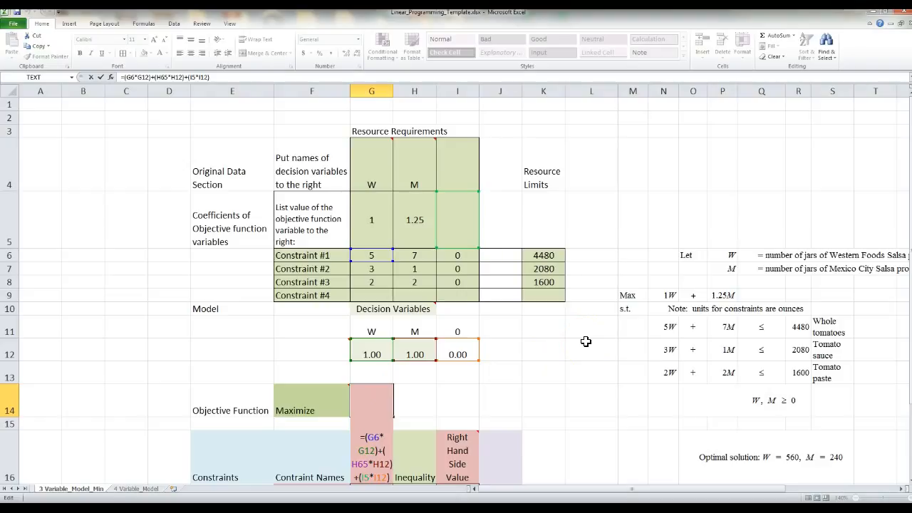
{"action": "scroll", "coordinate": [552, 346], "scroll_direction": "down", "scroll_amount": 1}
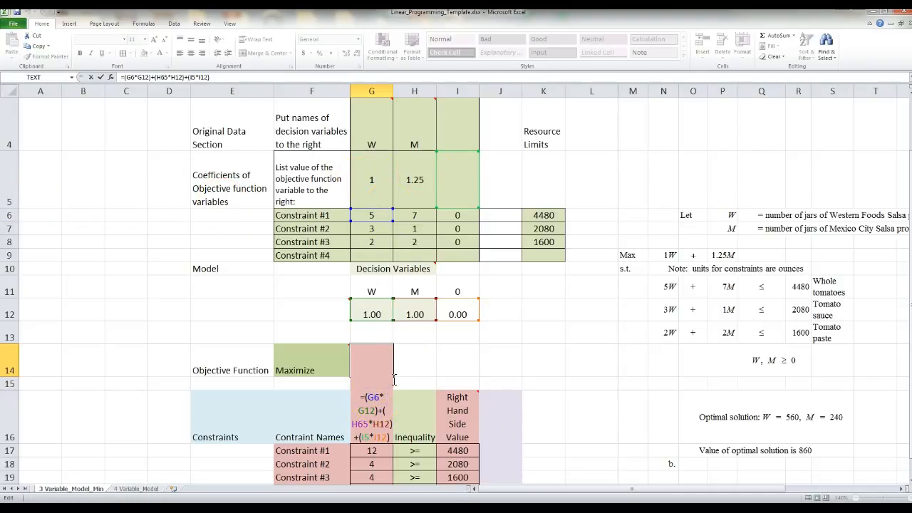
{"action": "type", "text": "5"}
{"action": "key", "text": "Delete"}
{"action": "left_click", "coordinate": [359, 425]}
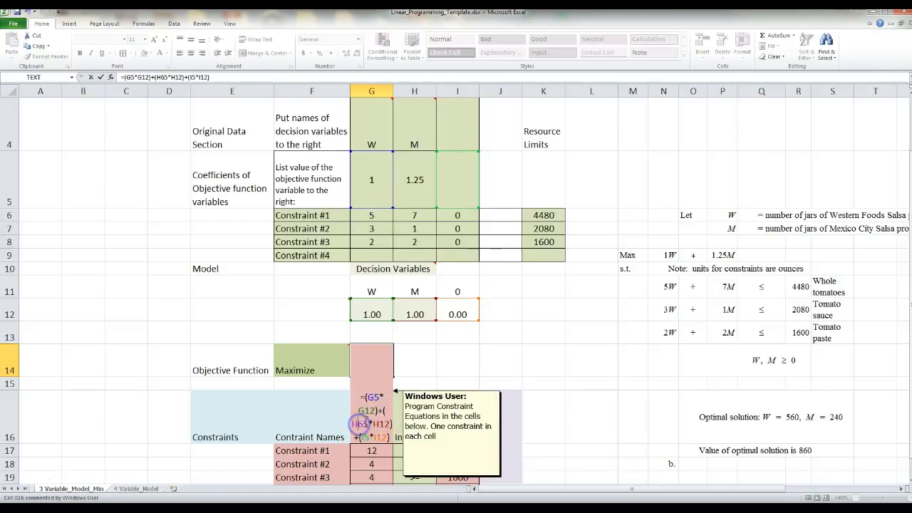
{"action": "key", "text": "Delete"}
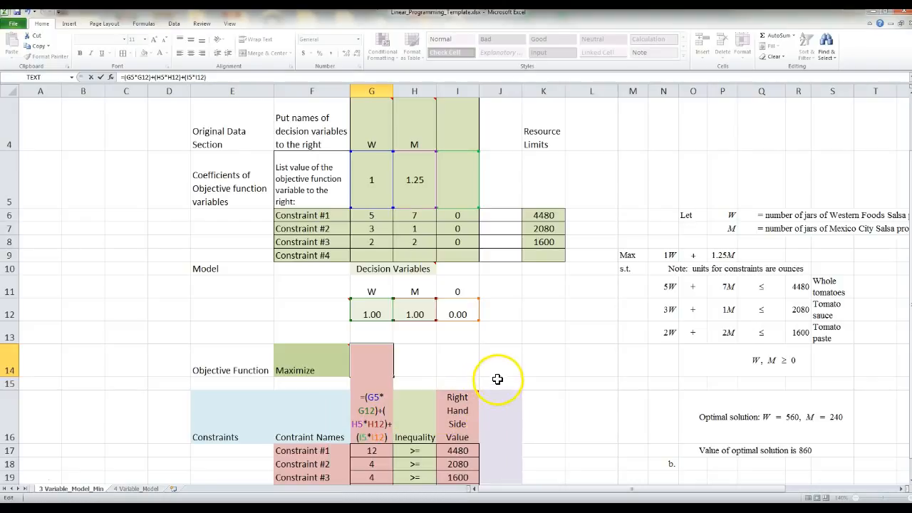
{"action": "key", "text": "Return"}
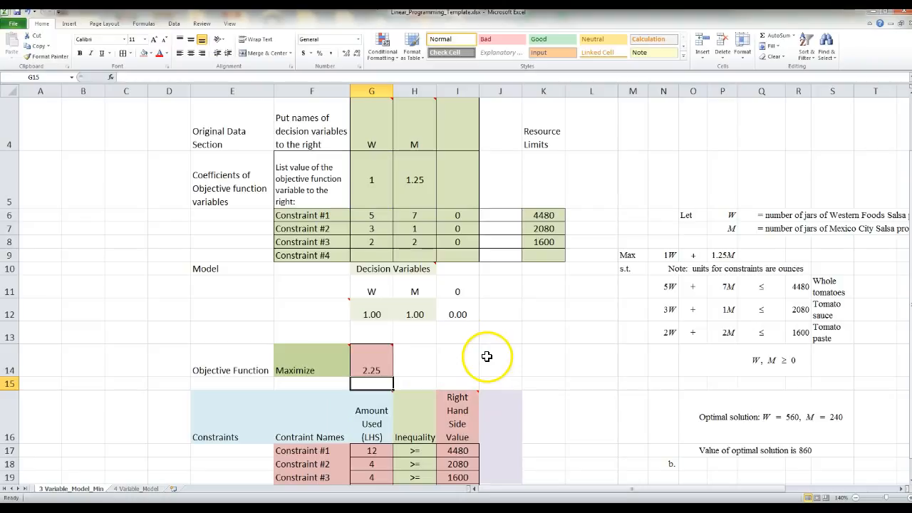
{"action": "left_click", "coordinate": [373, 365]}
Review the G14 objective formula without changing it, then enter 0 in I5
{"action": "double_click", "coordinate": [373, 367]}
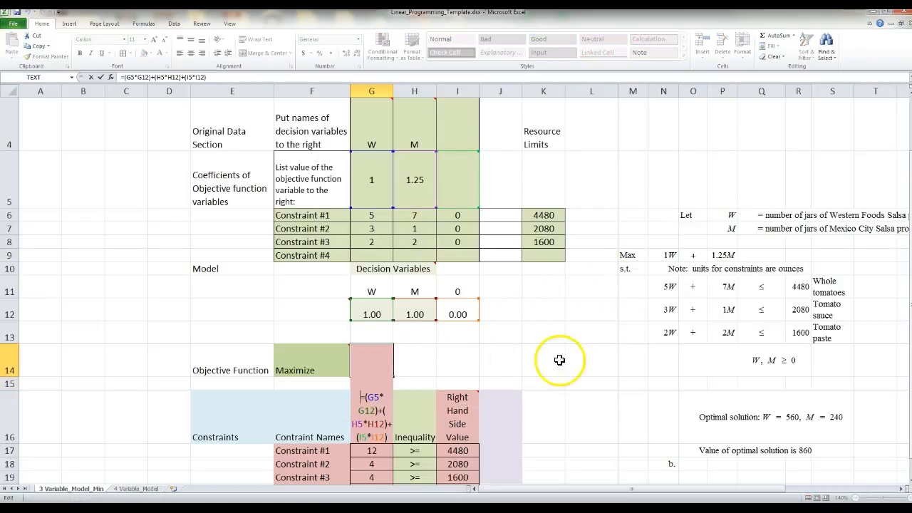
{"action": "left_click", "coordinate": [365, 189]}
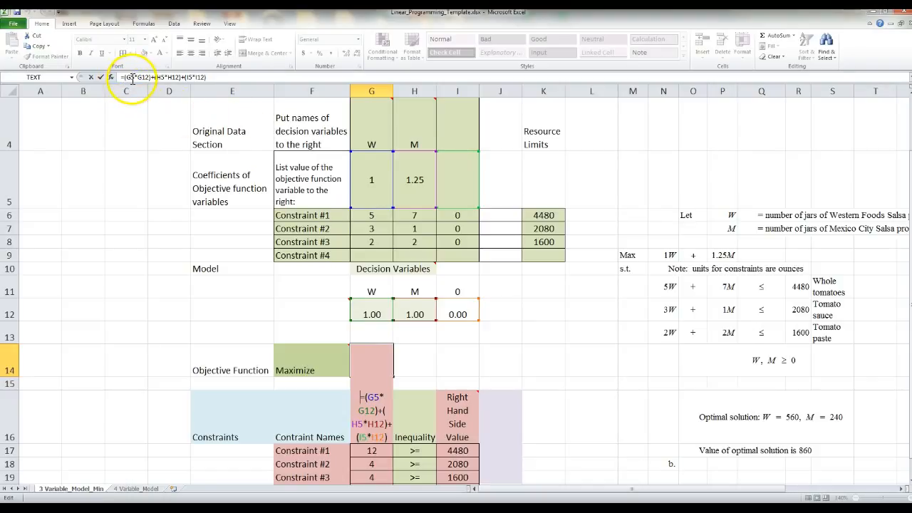
{"action": "left_click", "coordinate": [204, 78]}
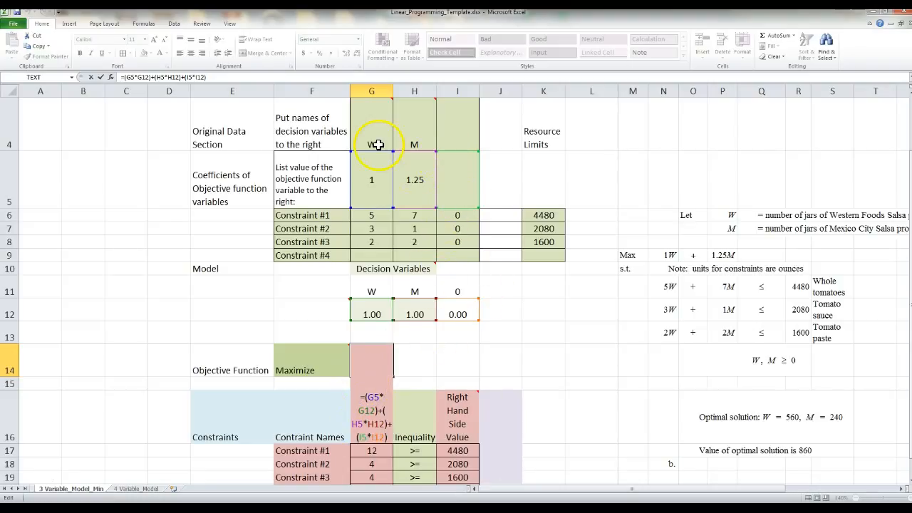
{"action": "mouse_move", "coordinate": [368, 121]}
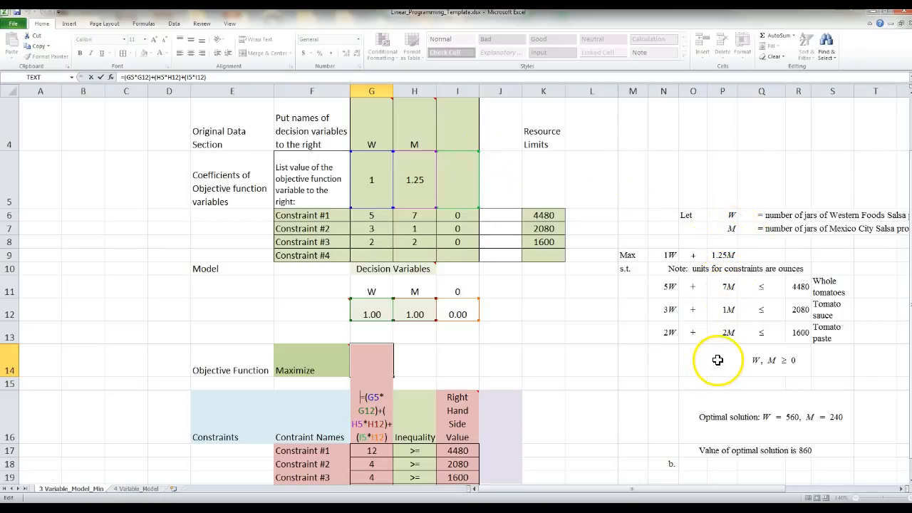
{"action": "mouse_move", "coordinate": [366, 138]}
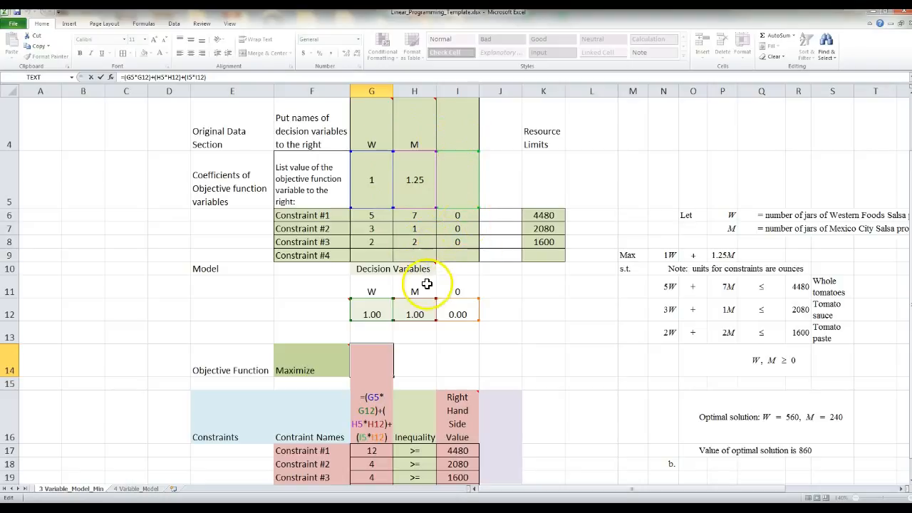
{"action": "type", "text": "="}
{"action": "left_click", "coordinate": [458, 178]}
{"action": "key", "text": "Escape"}
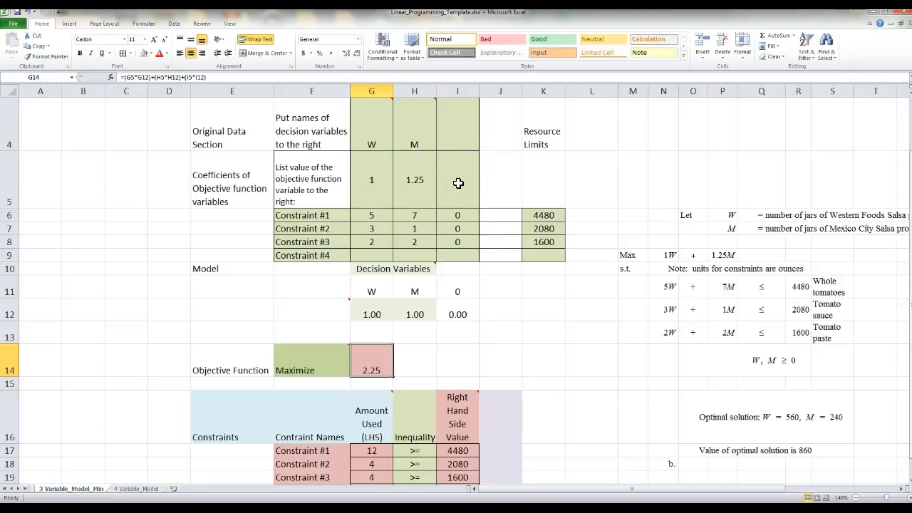
{"action": "left_click", "coordinate": [457, 184]}
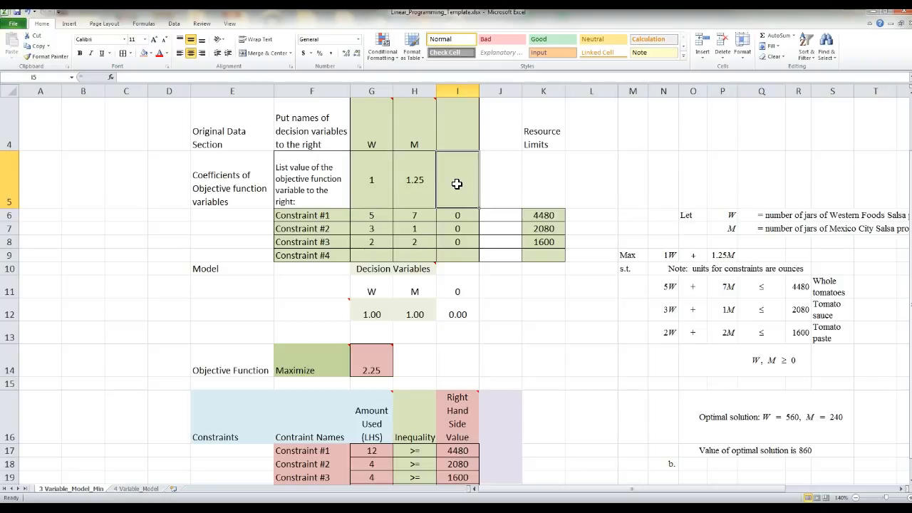
{"action": "type", "text": "0"}
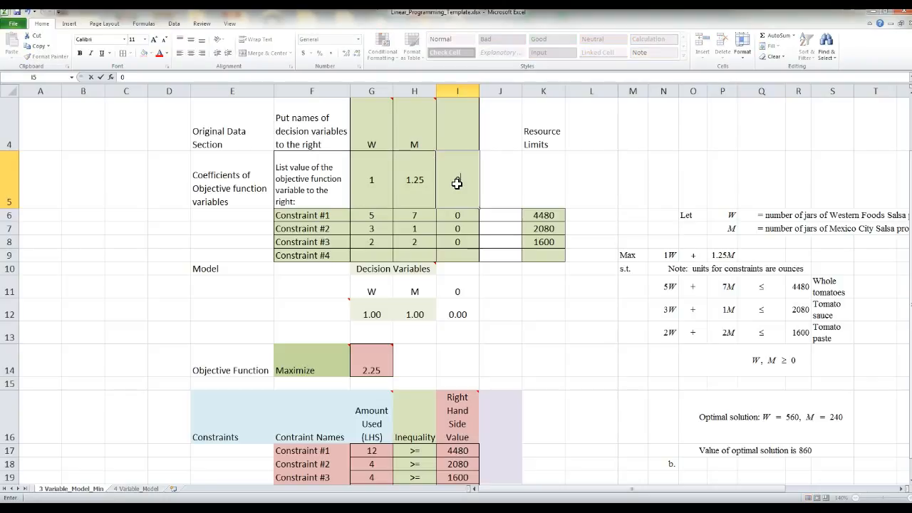
{"action": "key", "text": "Return"}
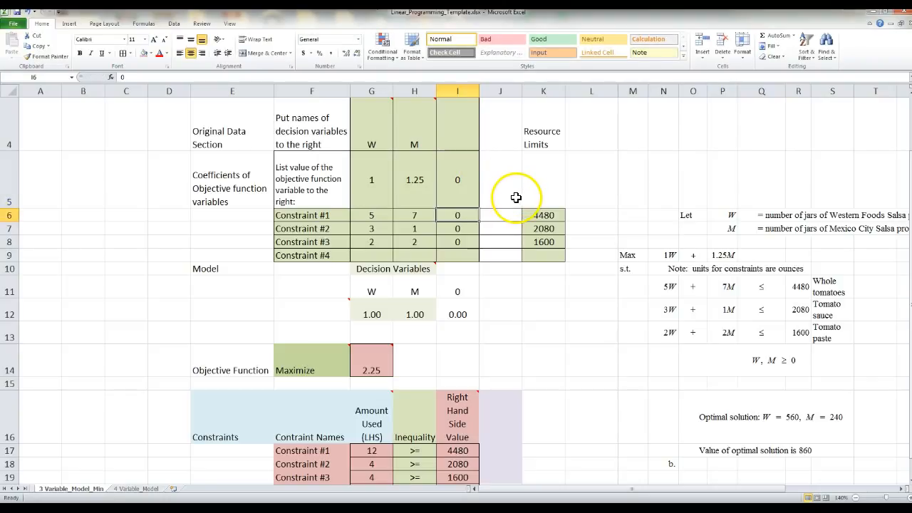
{"action": "left_click", "coordinate": [375, 359]}
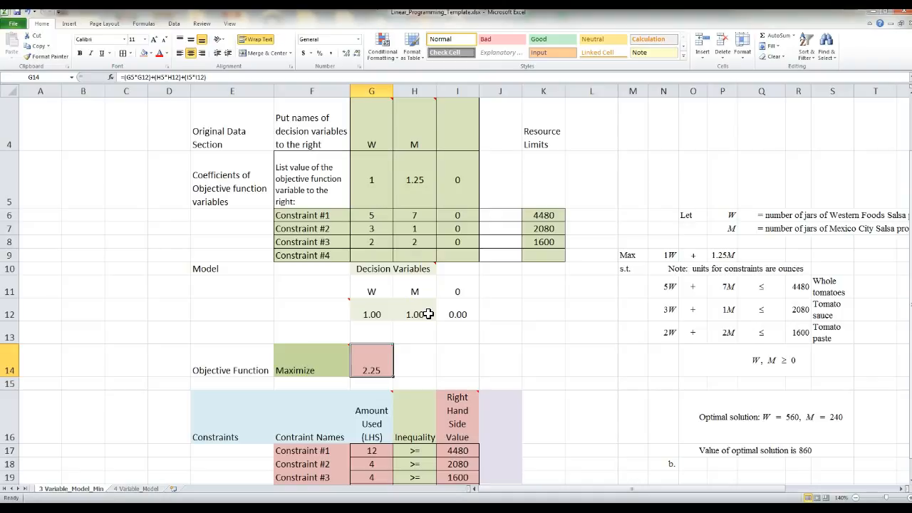
{"action": "mouse_move", "coordinate": [381, 358]}
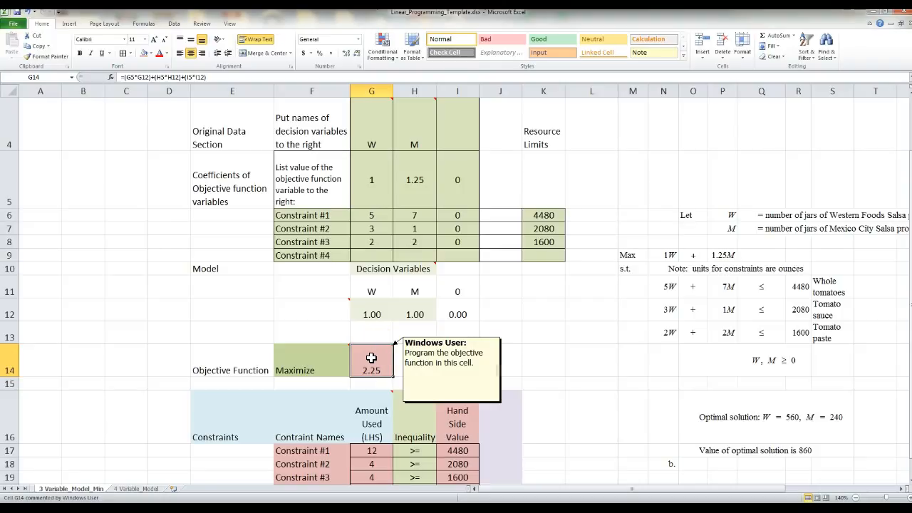
{"action": "left_click", "coordinate": [546, 350]}
{"action": "scroll", "coordinate": [547, 351], "scroll_direction": "down", "scroll_amount": 1}
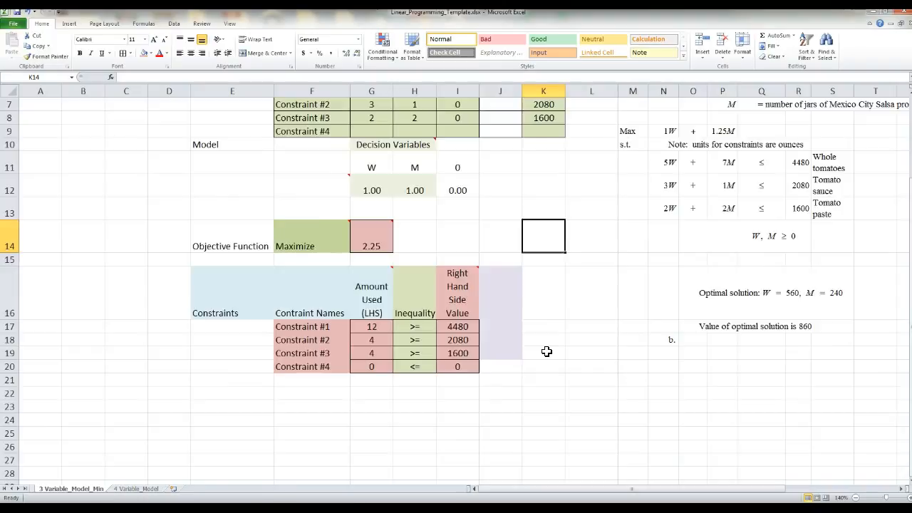
{"action": "scroll", "coordinate": [546, 352], "scroll_direction": "up", "scroll_amount": 1}
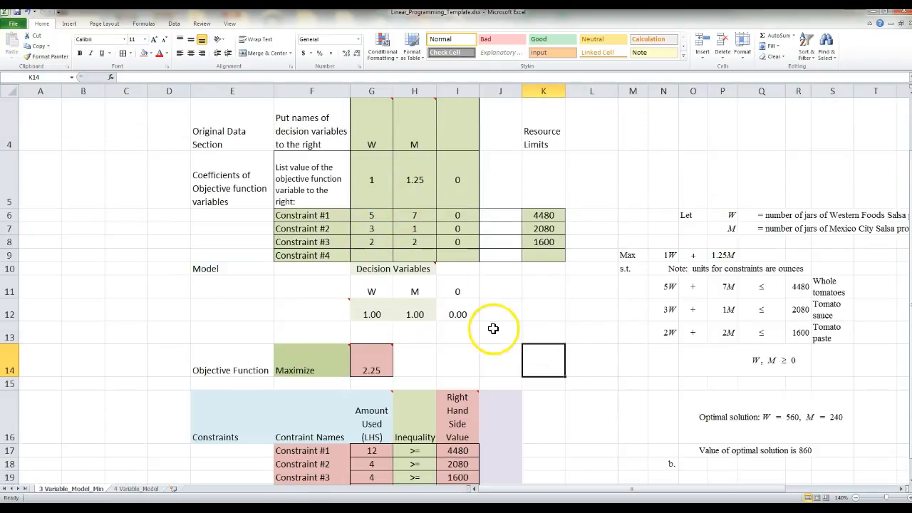
{"action": "scroll", "coordinate": [542, 332], "scroll_direction": "down", "scroll_amount": 1}
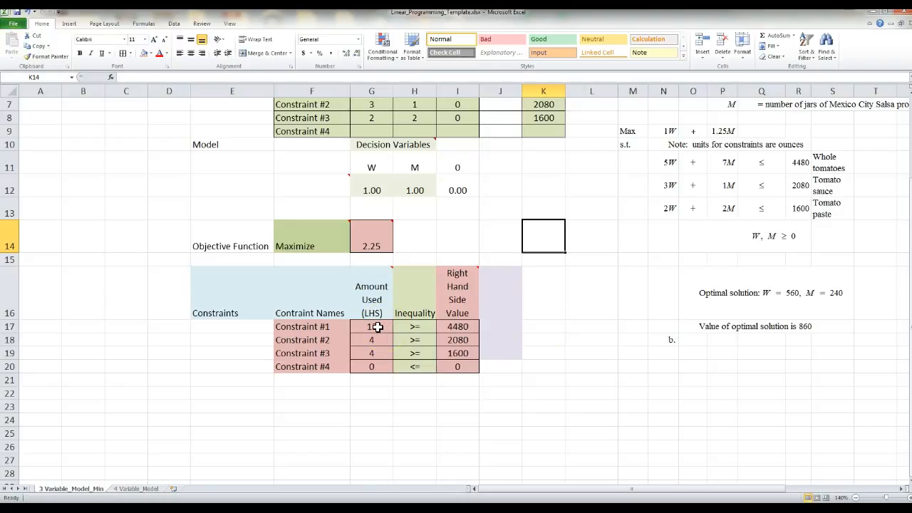
{"action": "left_click", "coordinate": [661, 164]}
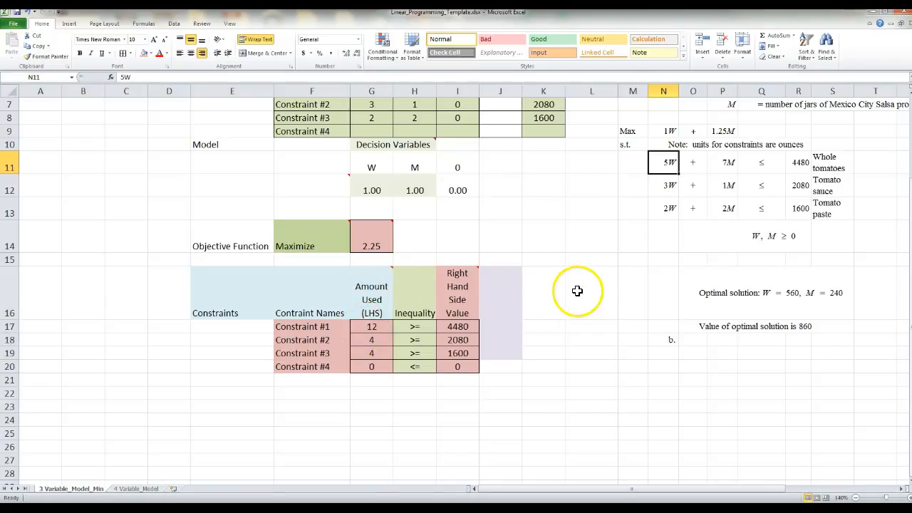
{"action": "scroll", "coordinate": [575, 292], "scroll_direction": "up", "scroll_amount": 1}
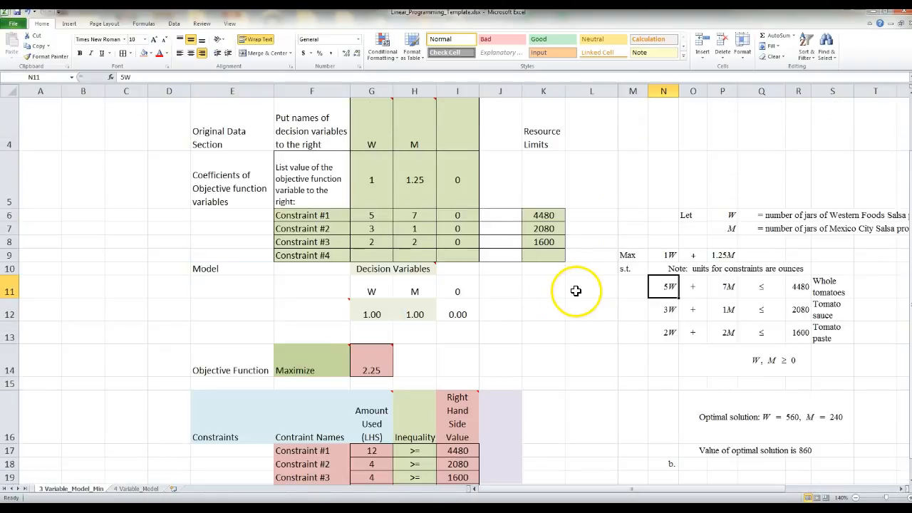
{"action": "left_click", "coordinate": [354, 451]}
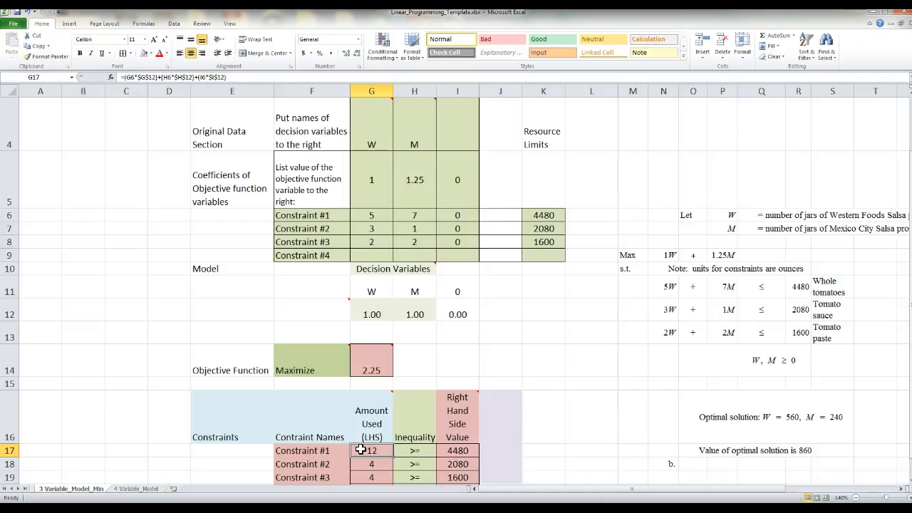
{"action": "double_click", "coordinate": [363, 450]}
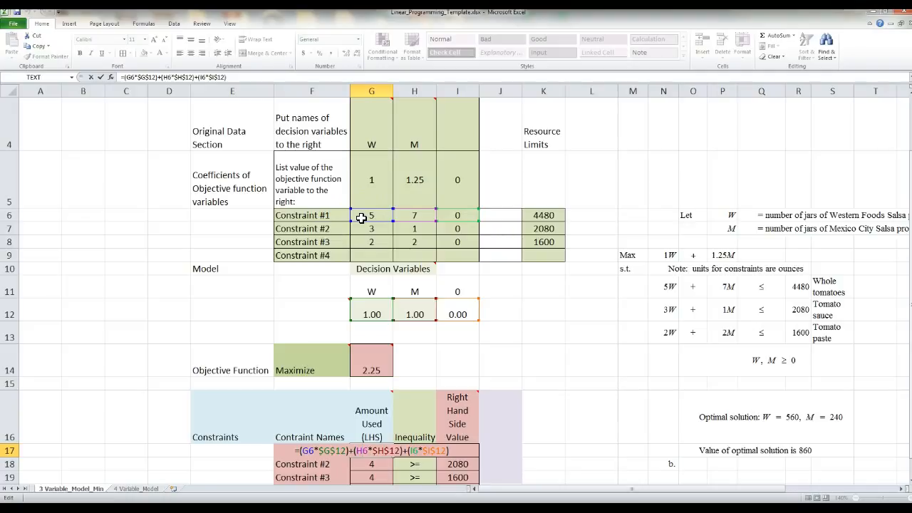
{"action": "left_click", "coordinate": [360, 310]}
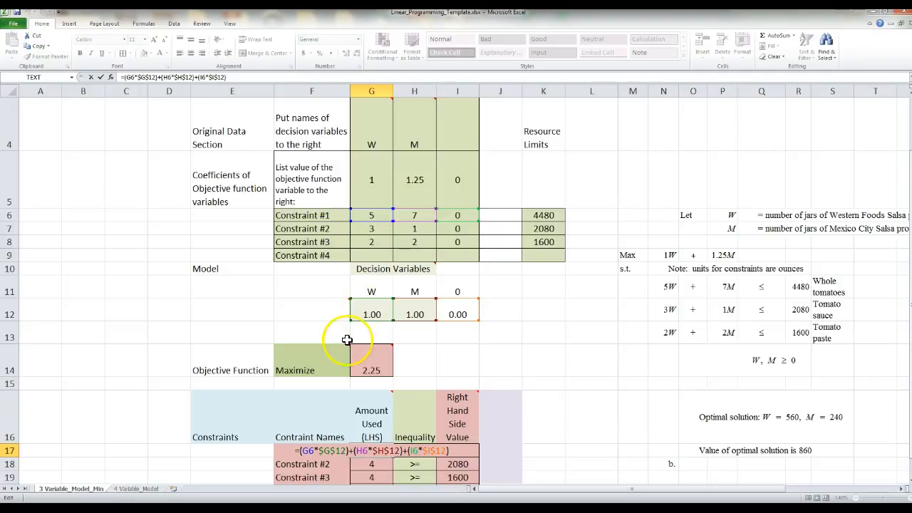
{"action": "mouse_move", "coordinate": [343, 345]}
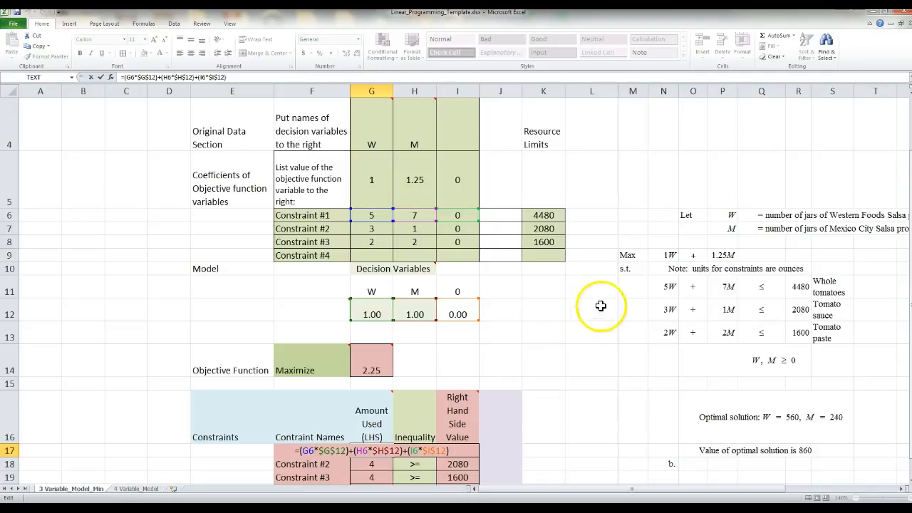
{"action": "left_click", "coordinate": [658, 287]}
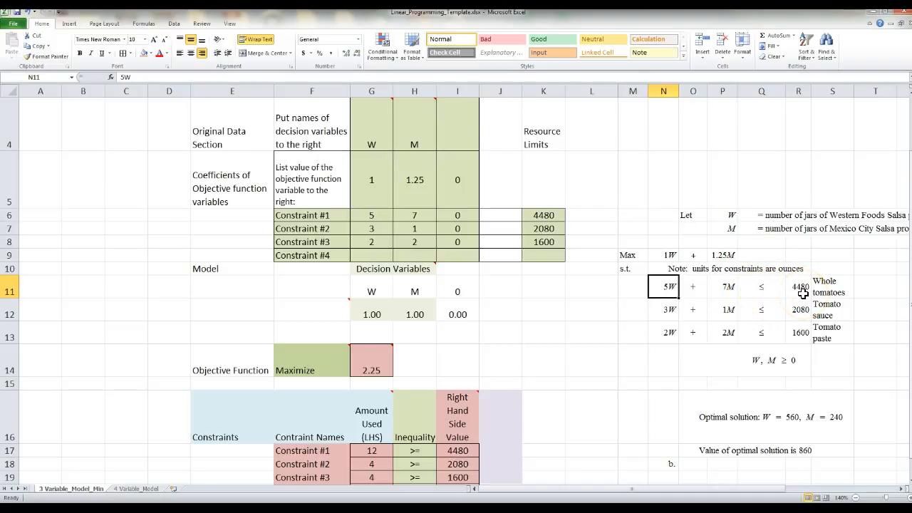
{"action": "scroll", "coordinate": [549, 316], "scroll_direction": "down", "scroll_amount": 1}
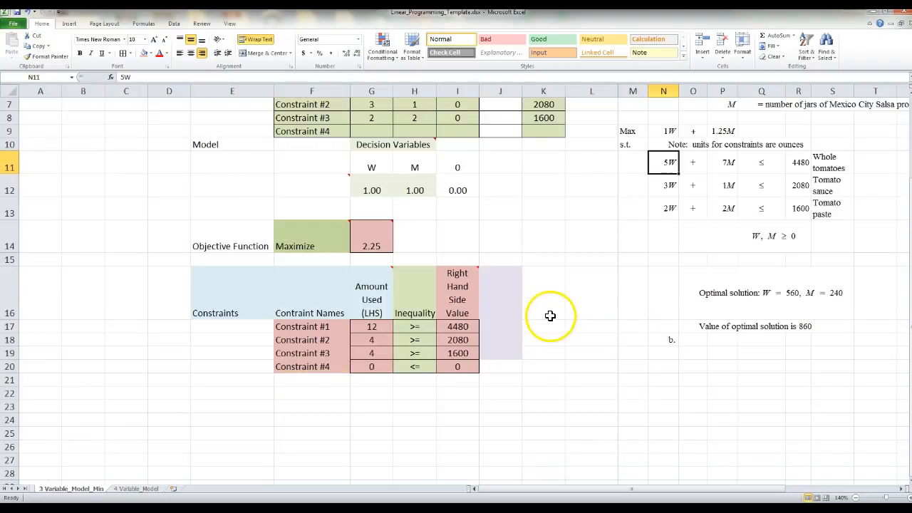
{"action": "left_click", "coordinate": [407, 327]}
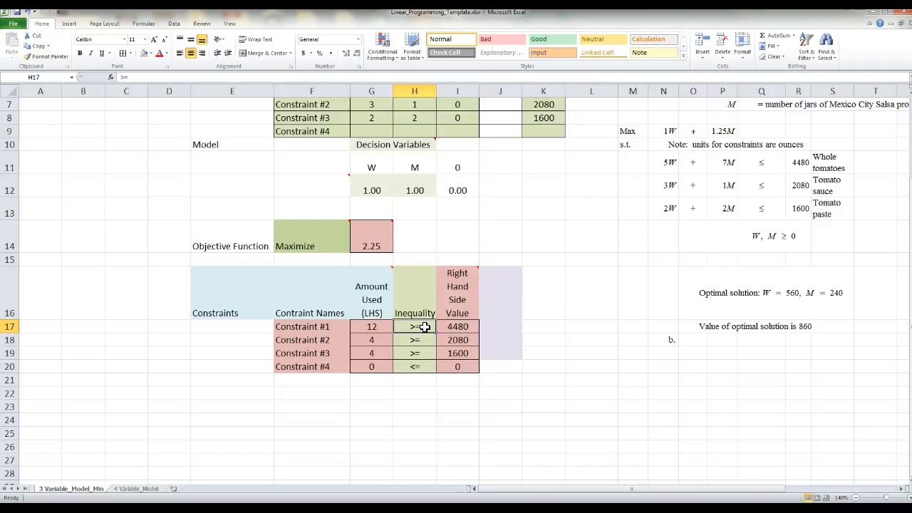
Enter <= in the Inequality column for Constraints #1, #2 and #3
{"action": "type", "text": "<="}
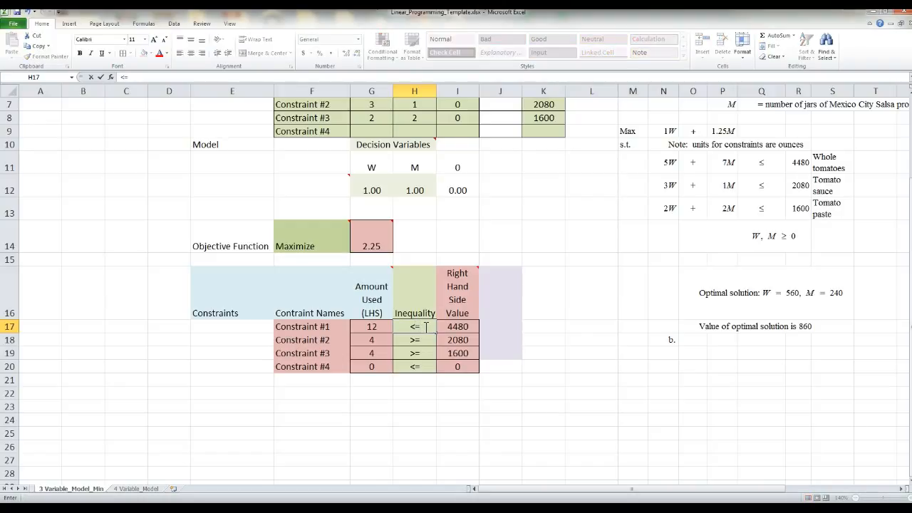
{"action": "key", "text": "Return"}
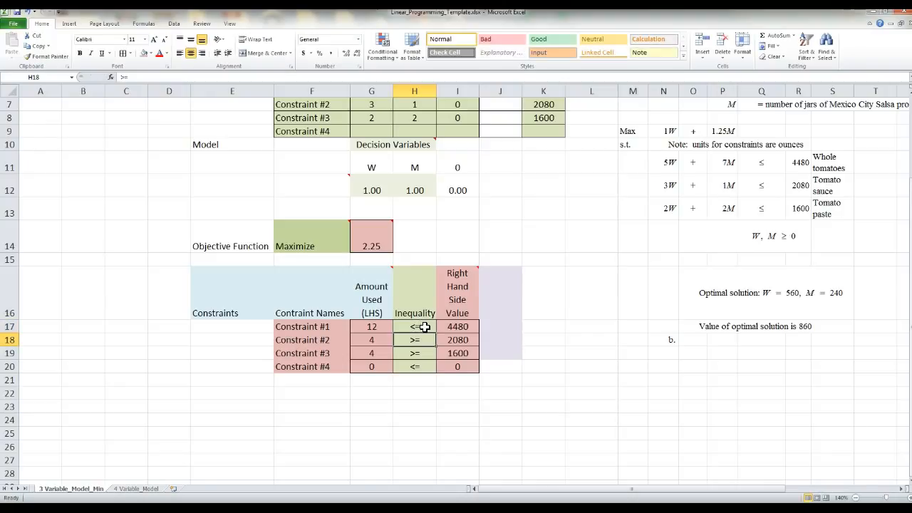
{"action": "type", "text": "<"}
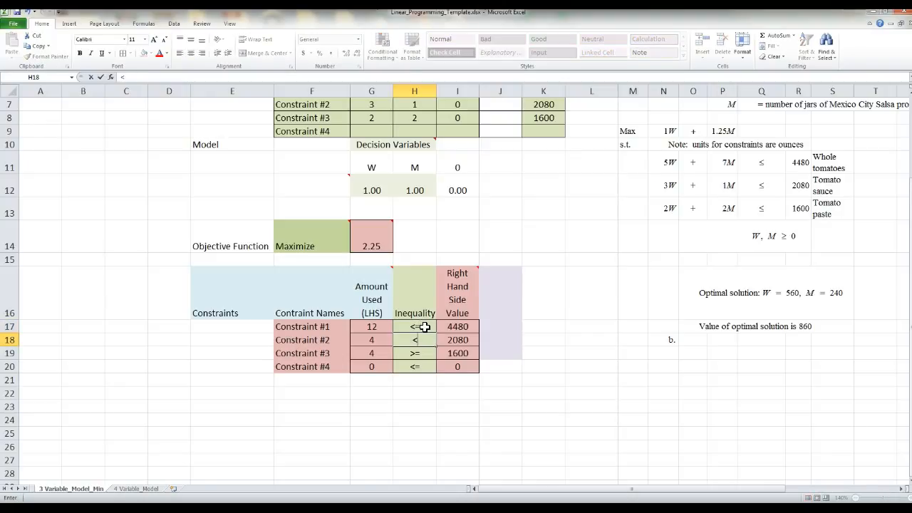
{"action": "type", "text": "="}
{"action": "key", "text": "Return"}
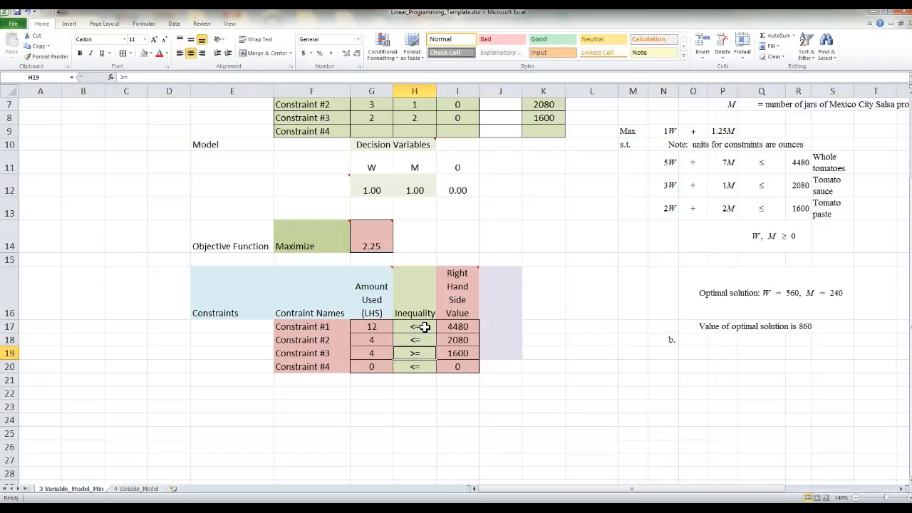
{"action": "type", "text": "<="}
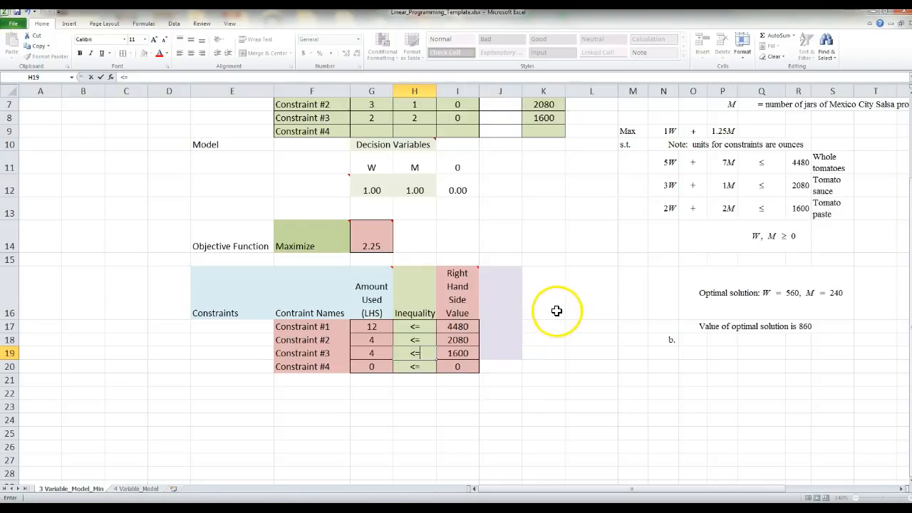
{"action": "scroll", "coordinate": [555, 310], "scroll_direction": "up", "scroll_amount": 1}
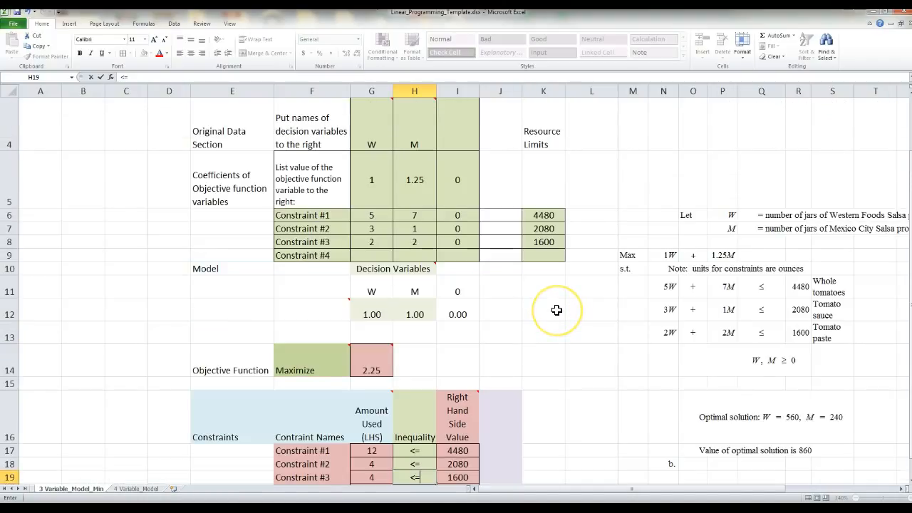
Link the right-hand sides of Constraints #1–#3 to the Resource Limits 4480, 2080 and 1600 (=K6, =K7, =K8)
{"action": "left_click", "coordinate": [445, 452]}
{"action": "double_click", "coordinate": [445, 452]}
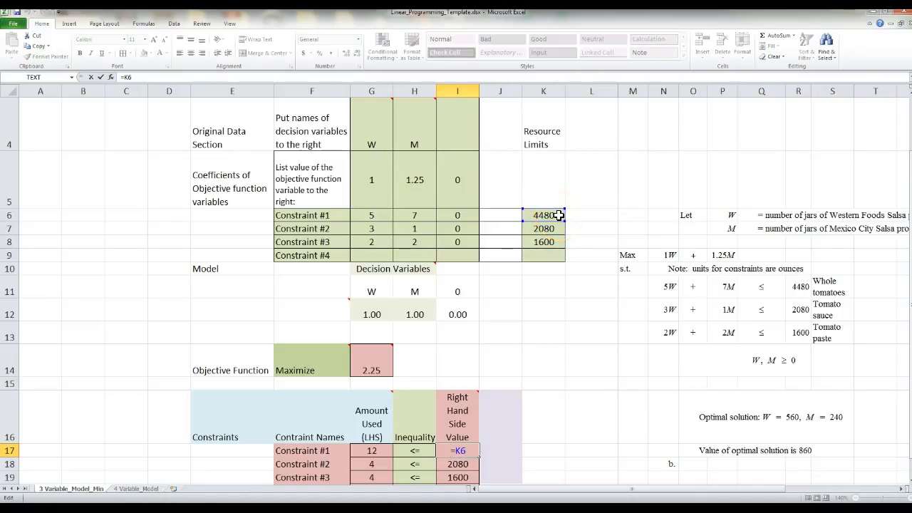
{"action": "left_click", "coordinate": [457, 464]}
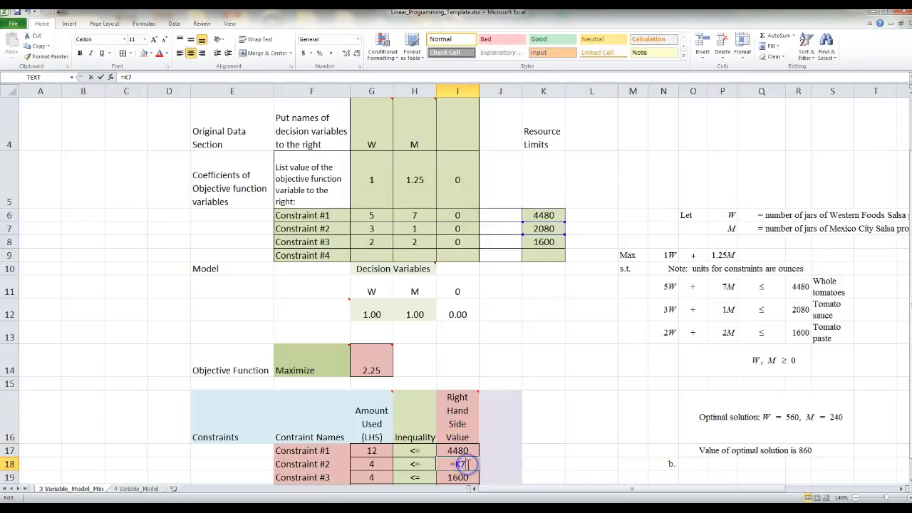
{"action": "type", "text": "="}
{"action": "left_click", "coordinate": [543, 229]}
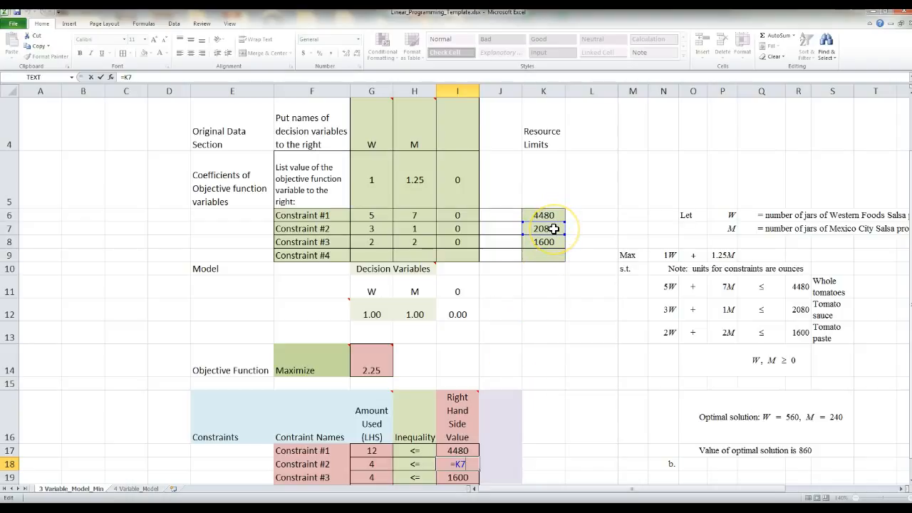
{"action": "left_click", "coordinate": [456, 478]}
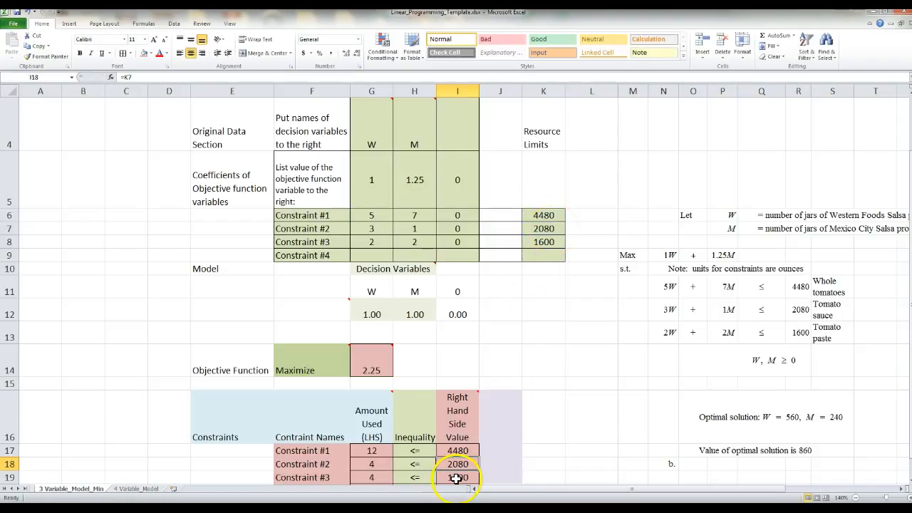
{"action": "type", "text": "="}
{"action": "left_click", "coordinate": [553, 242]}
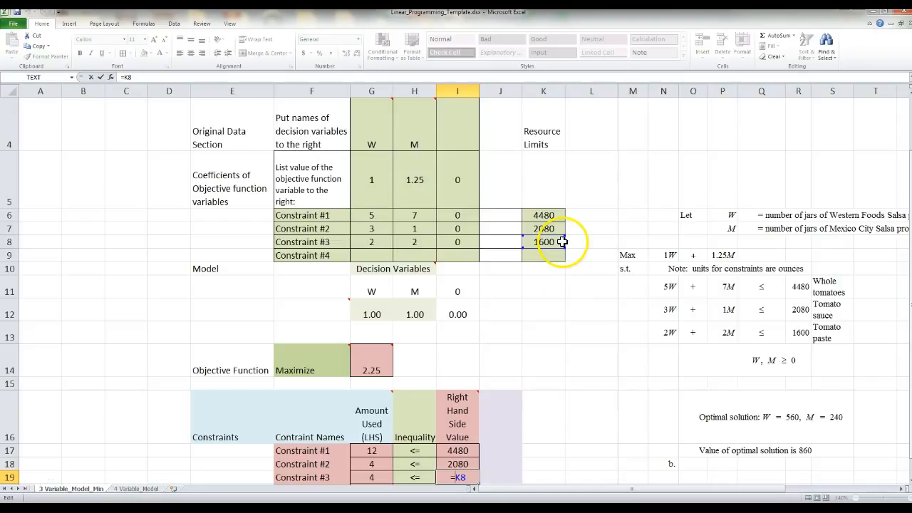
{"action": "key", "text": "ctrl+Return"}
{"action": "scroll", "coordinate": [546, 385], "scroll_direction": "down", "scroll_amount": 1}
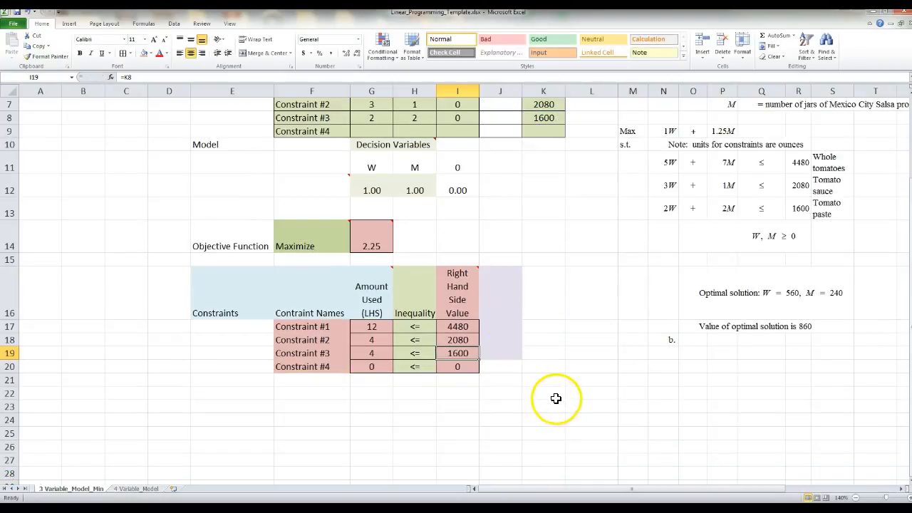
{"action": "left_click", "coordinate": [382, 327]}
Edit Constraint #1's Amount Used to =(G6*$G$12)+(H6*$H$12)+(I6*$I$12), giving 12
{"action": "double_click", "coordinate": [382, 327]}
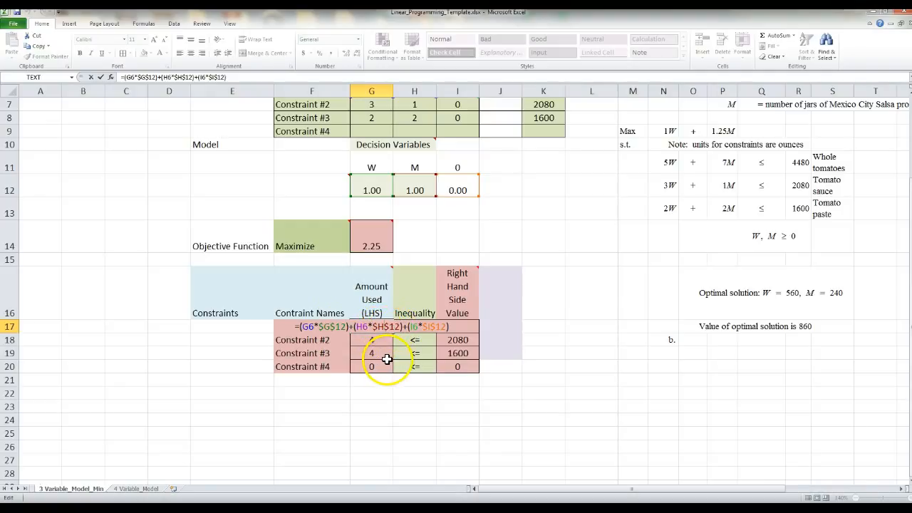
Commit Constraint #1's LHS and write Constraint #2's Amount Used as =(G7*$G$12)+(H7*$H$12)+(I7*$I$12)
{"action": "key", "text": "ctrl+Return"}
{"action": "left_click", "coordinate": [386, 341]}
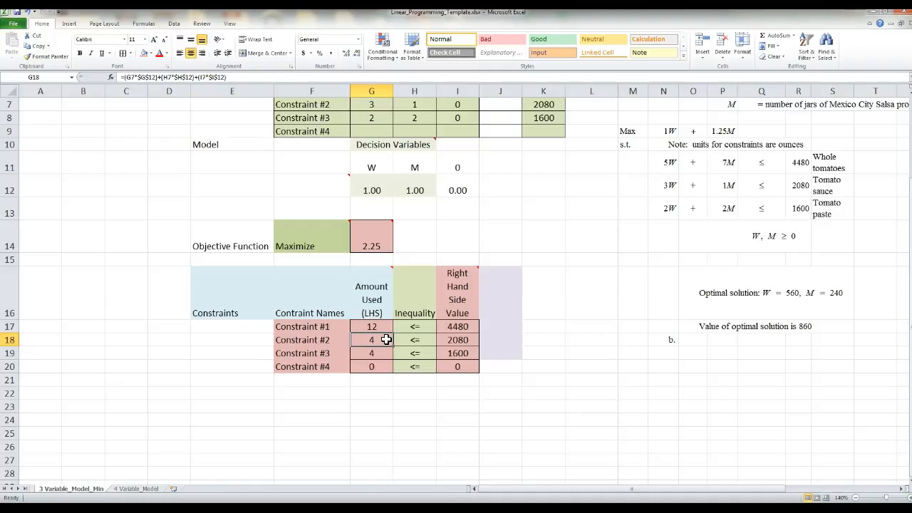
{"action": "double_click", "coordinate": [385, 341]}
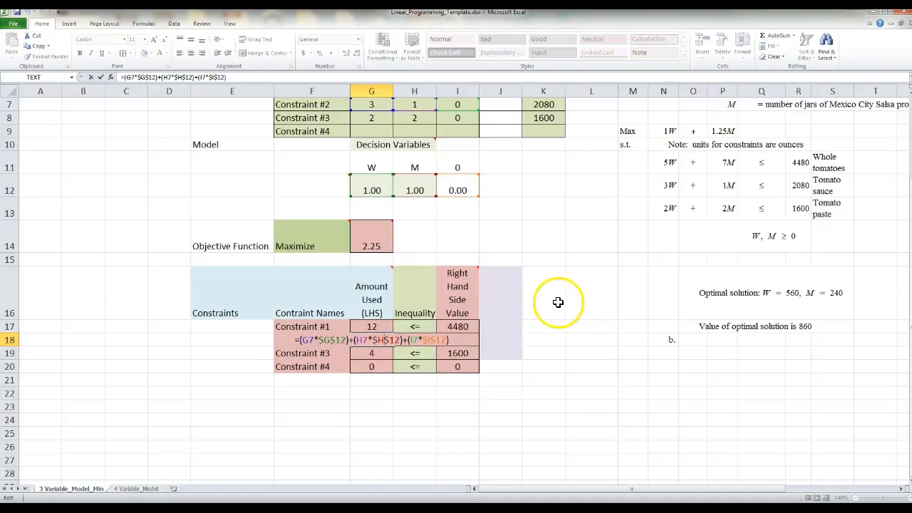
{"action": "scroll", "coordinate": [555, 295], "scroll_direction": "up", "scroll_amount": 1}
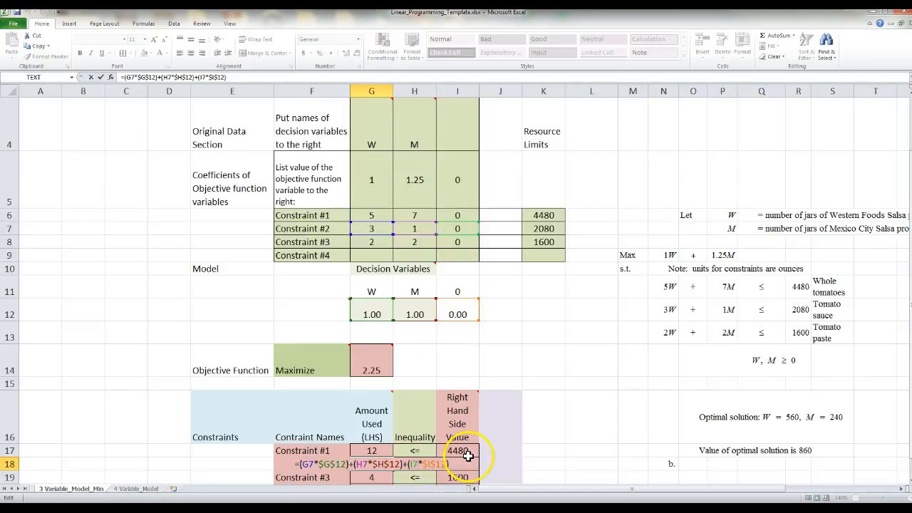
Copy Constraint #2's Amount Used formula down to Constraints #3 and #4
{"action": "key", "text": "Escape"}
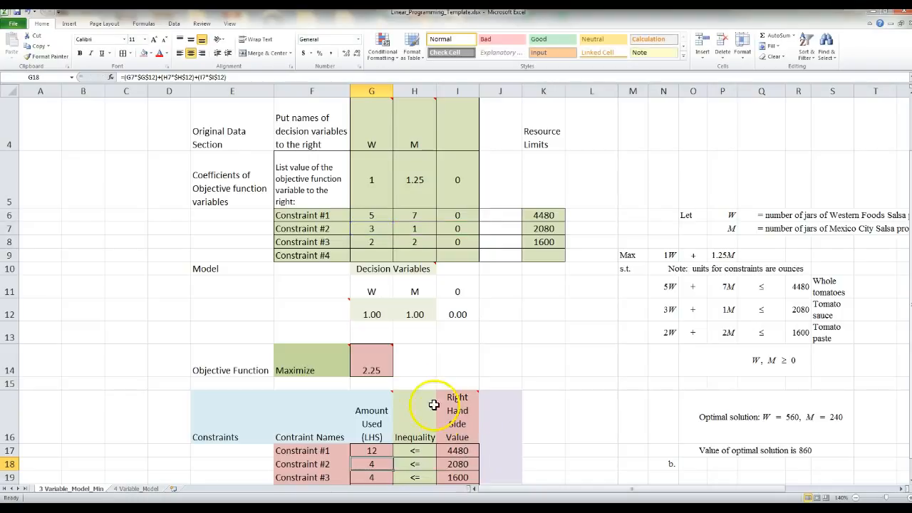
{"action": "scroll", "coordinate": [495, 341], "scroll_direction": "down", "scroll_amount": 1}
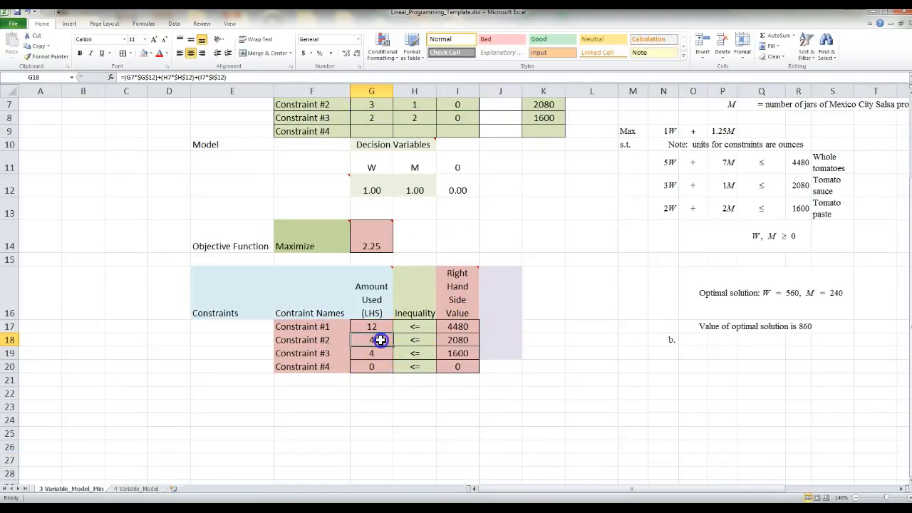
{"action": "left_click_drag", "start_coordinate": [394, 347], "coordinate": [395, 368]}
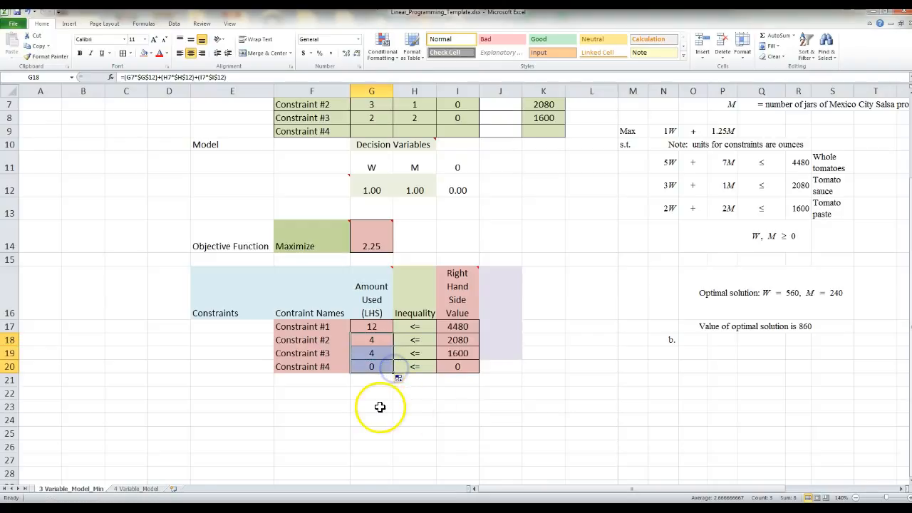
Verify Constraint #3's copied formula =(G8*$G$12)+(H8*$H$12)+(I8*$I$12) shows 4
{"action": "left_click", "coordinate": [381, 406]}
{"action": "double_click", "coordinate": [376, 353]}
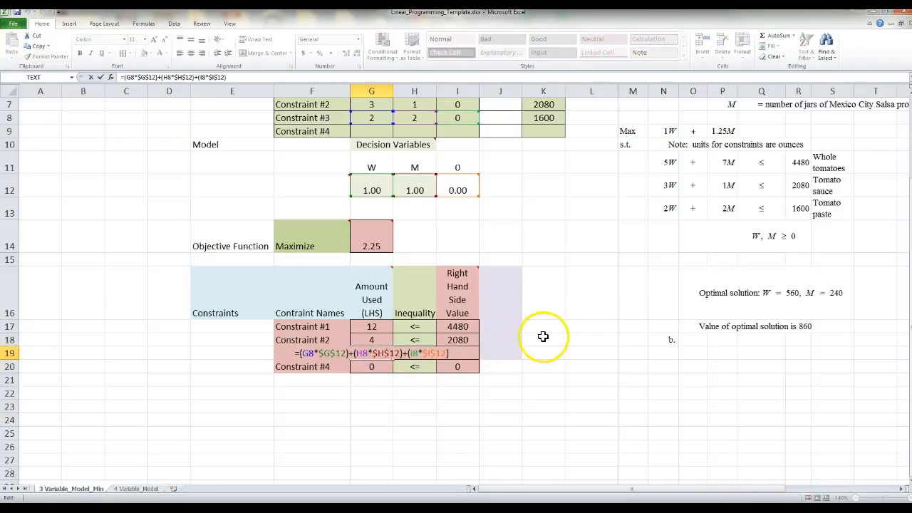
{"action": "scroll", "coordinate": [543, 336], "scroll_direction": "up", "scroll_amount": 1}
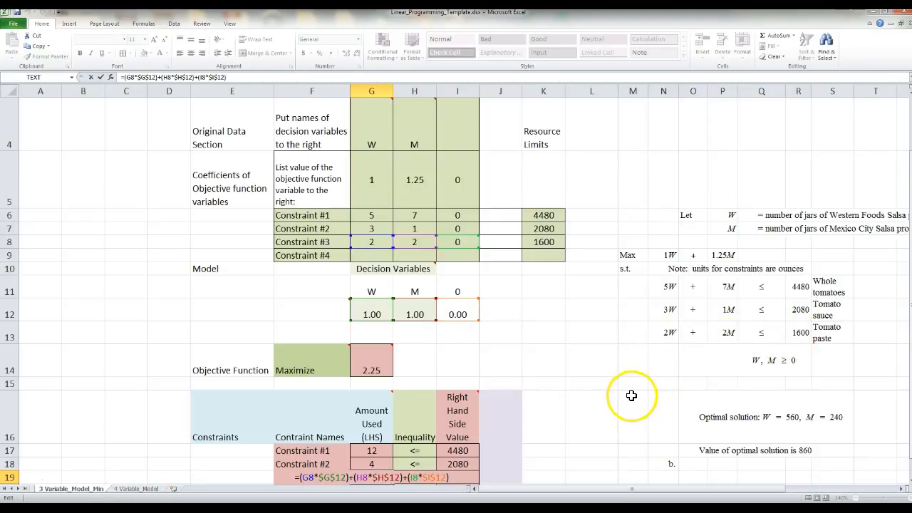
{"action": "key", "text": "ctrl+Return"}
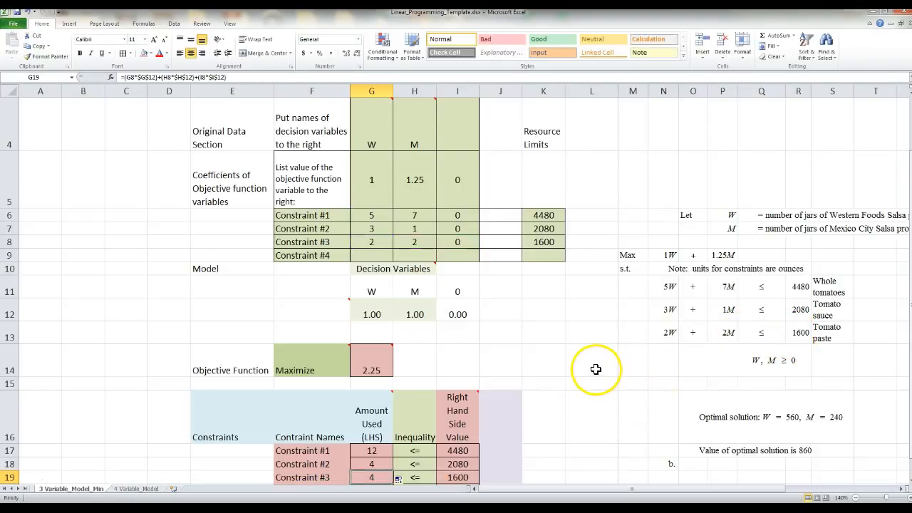
{"action": "scroll", "coordinate": [594, 369], "scroll_direction": "down", "scroll_amount": 1}
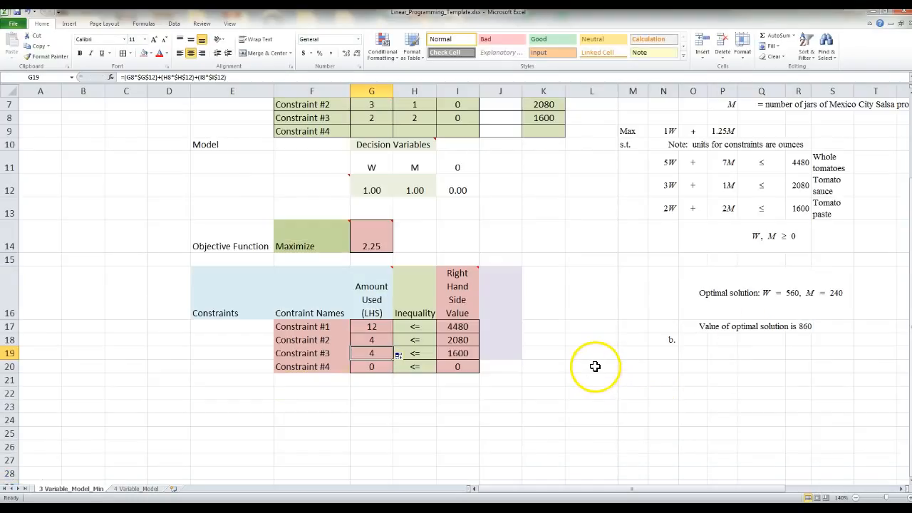
{"action": "left_click", "coordinate": [380, 341]}
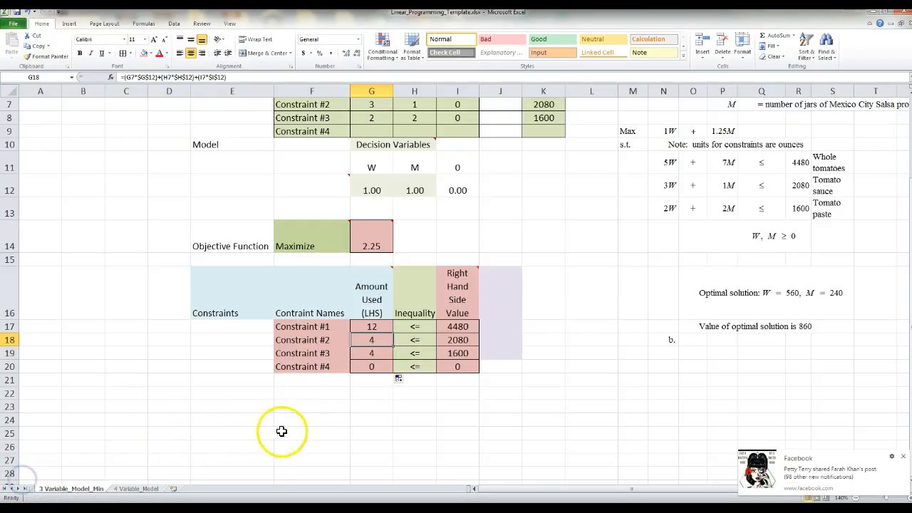
{"action": "scroll", "coordinate": [138, 388], "scroll_direction": "up", "scroll_amount": 2}
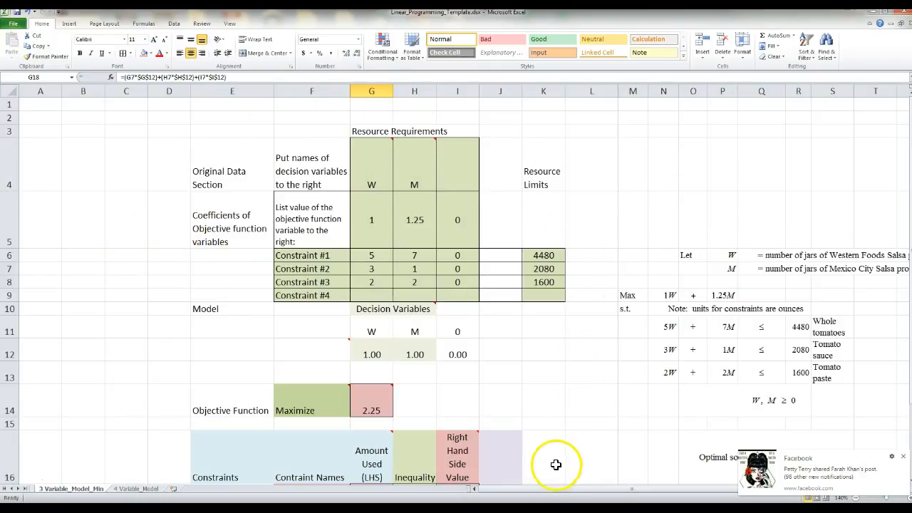
{"action": "scroll", "coordinate": [544, 413], "scroll_direction": "down", "scroll_amount": 2}
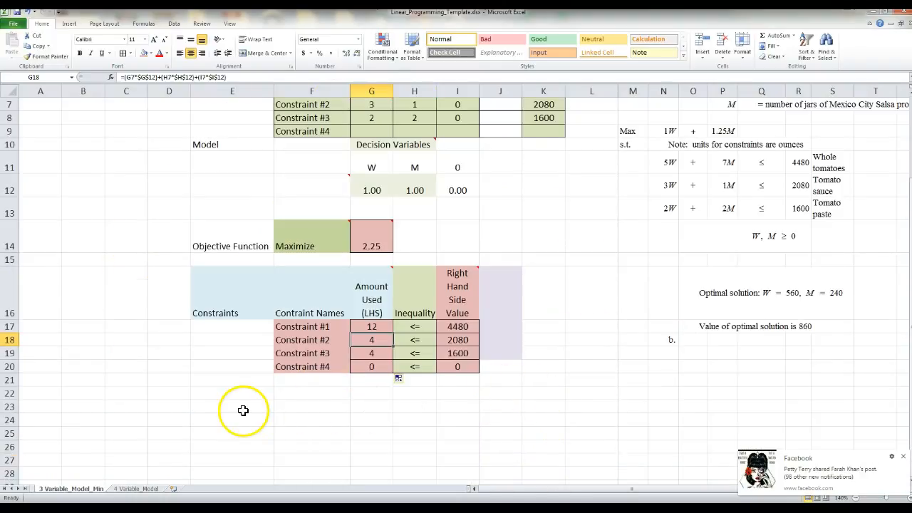
{"action": "scroll", "coordinate": [131, 283], "scroll_direction": "up", "scroll_amount": 1}
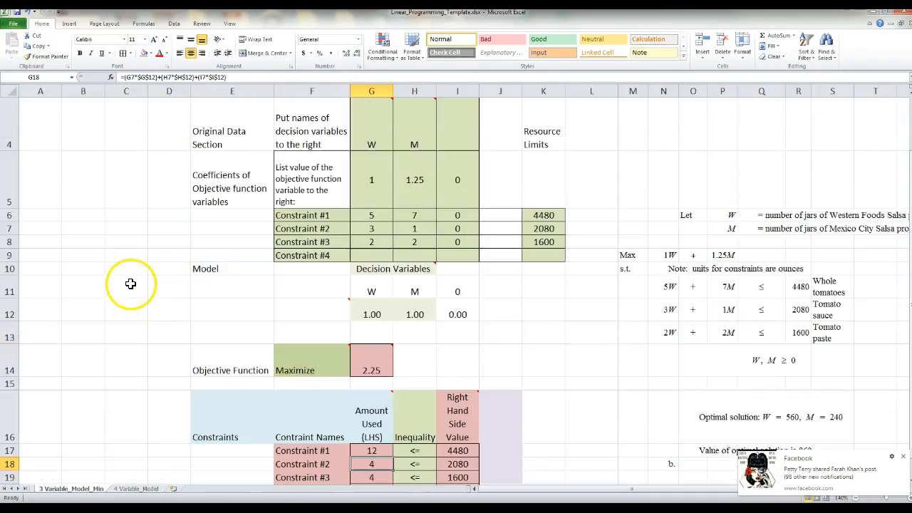
{"action": "left_click", "coordinate": [367, 451]}
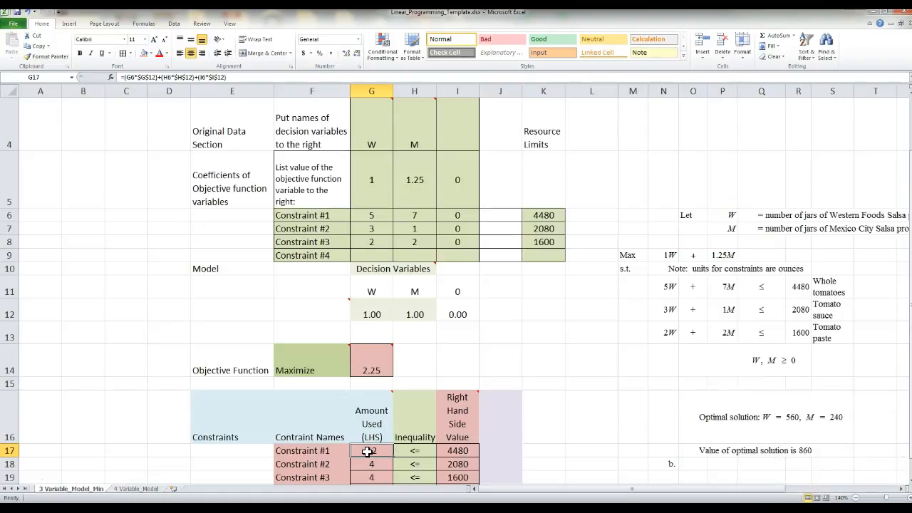
{"action": "mouse_move", "coordinate": [389, 359]}
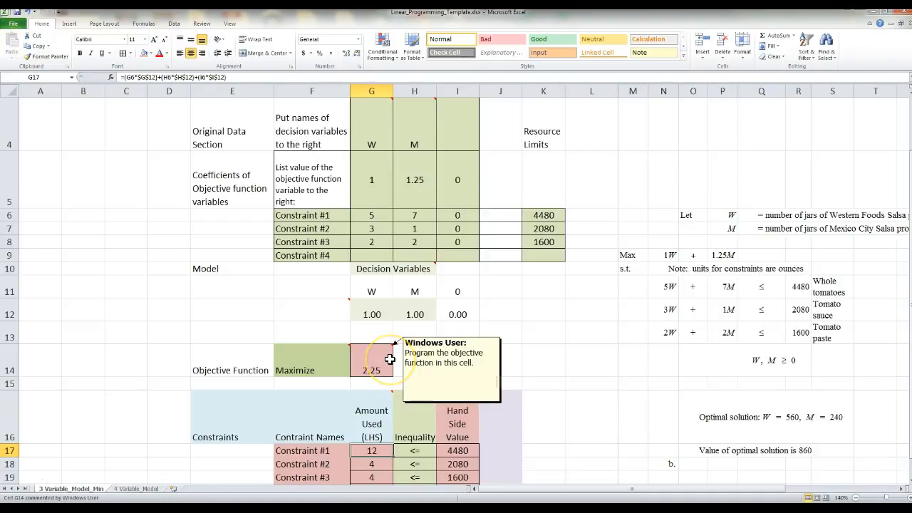